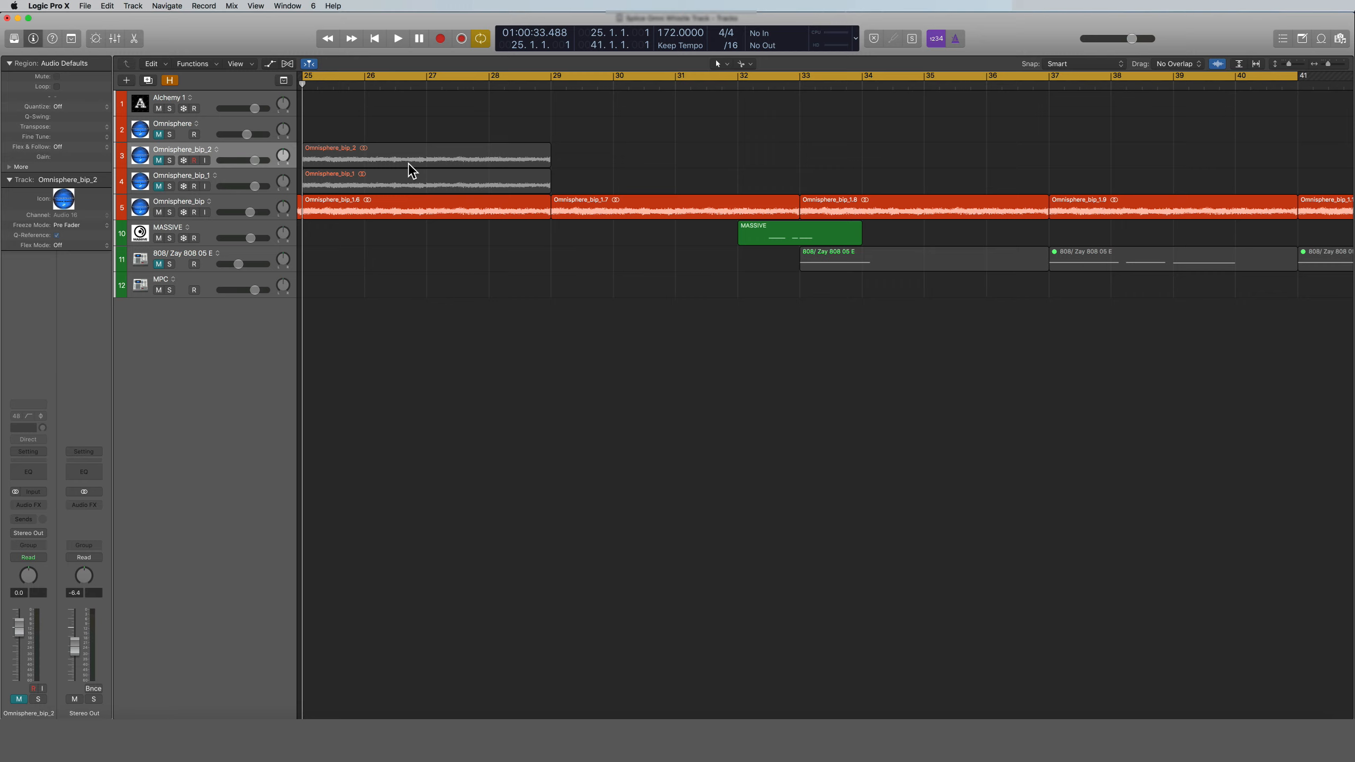
Play back the arrangement from bar 25 and stop it.
scroll(409, 163, "left", 2)
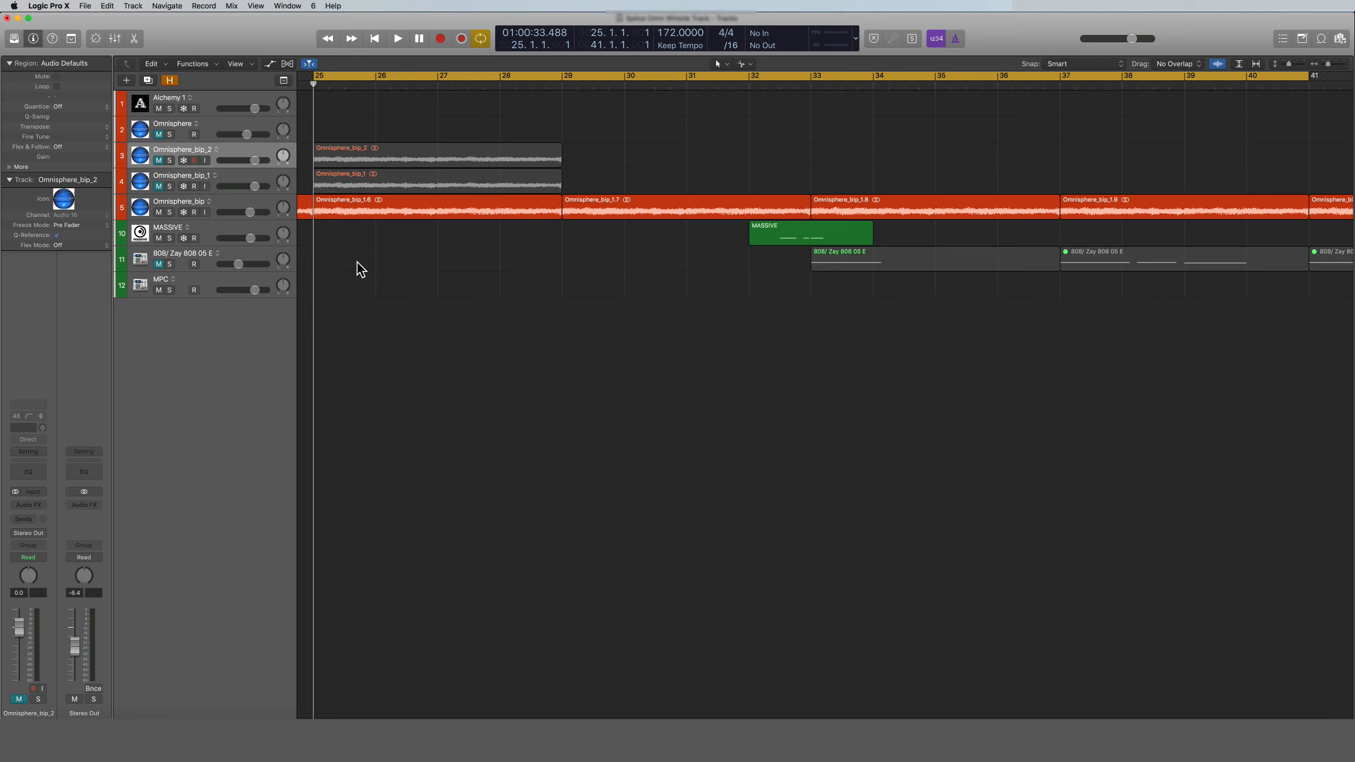
key("space")
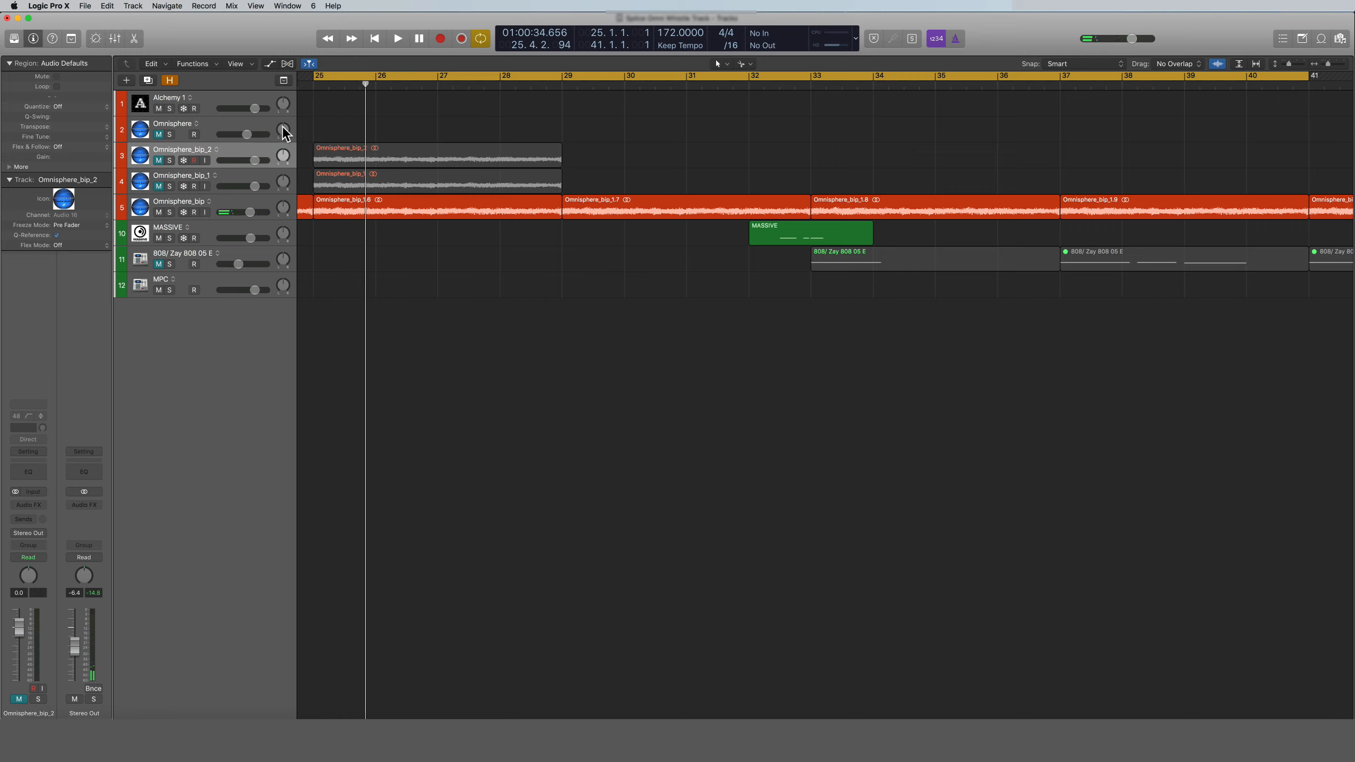
key("space")
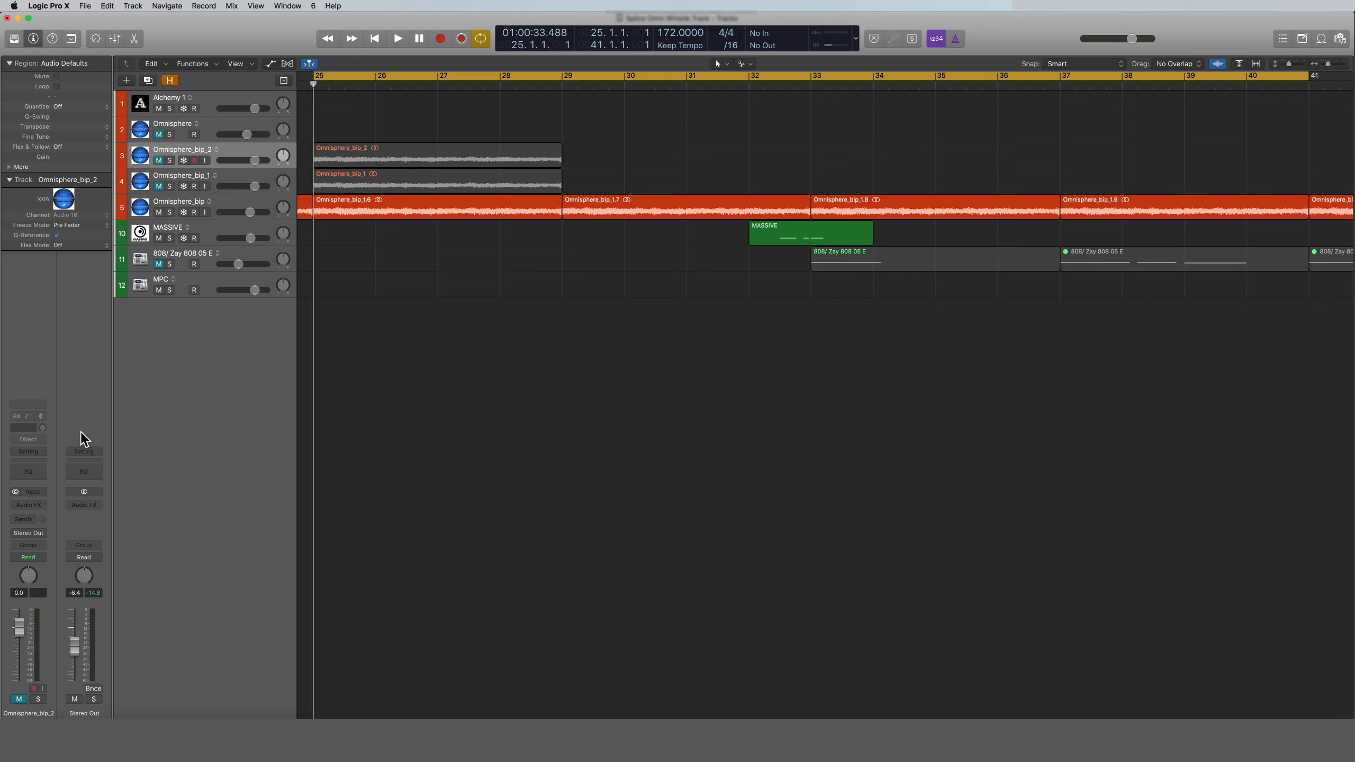
View the MPC track's instrument window, close it, and play the arrangement with the Omnisphere_bip_2 track selected.
left_click(208, 279)
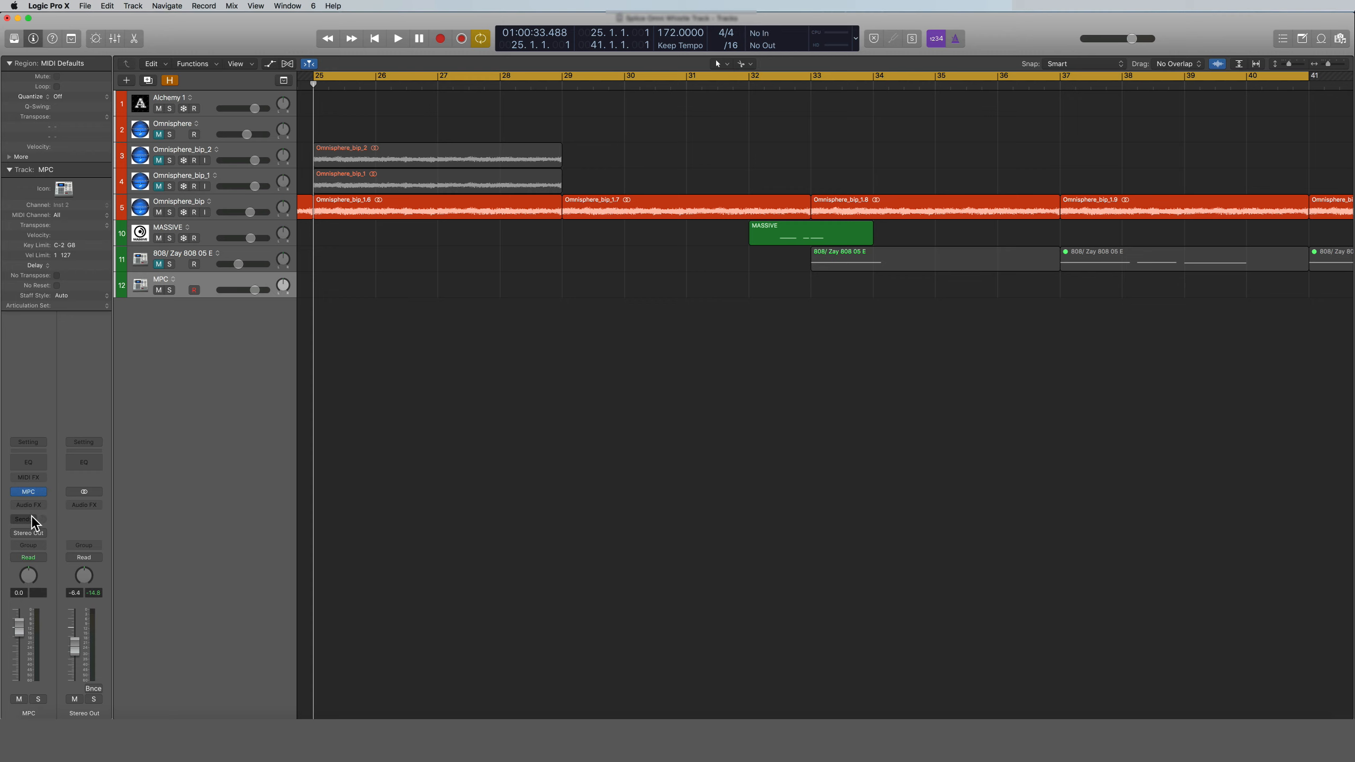
left_click(28, 492)
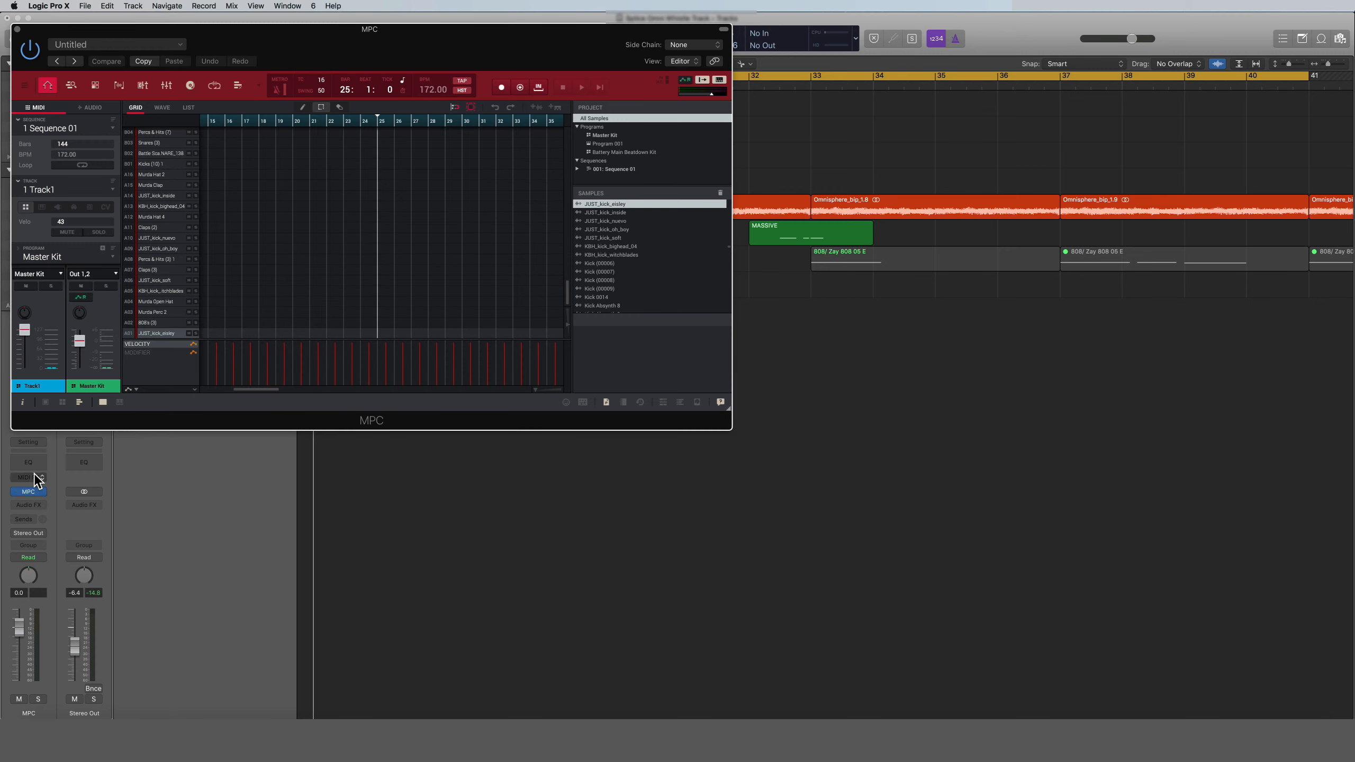
left_click(17, 29)
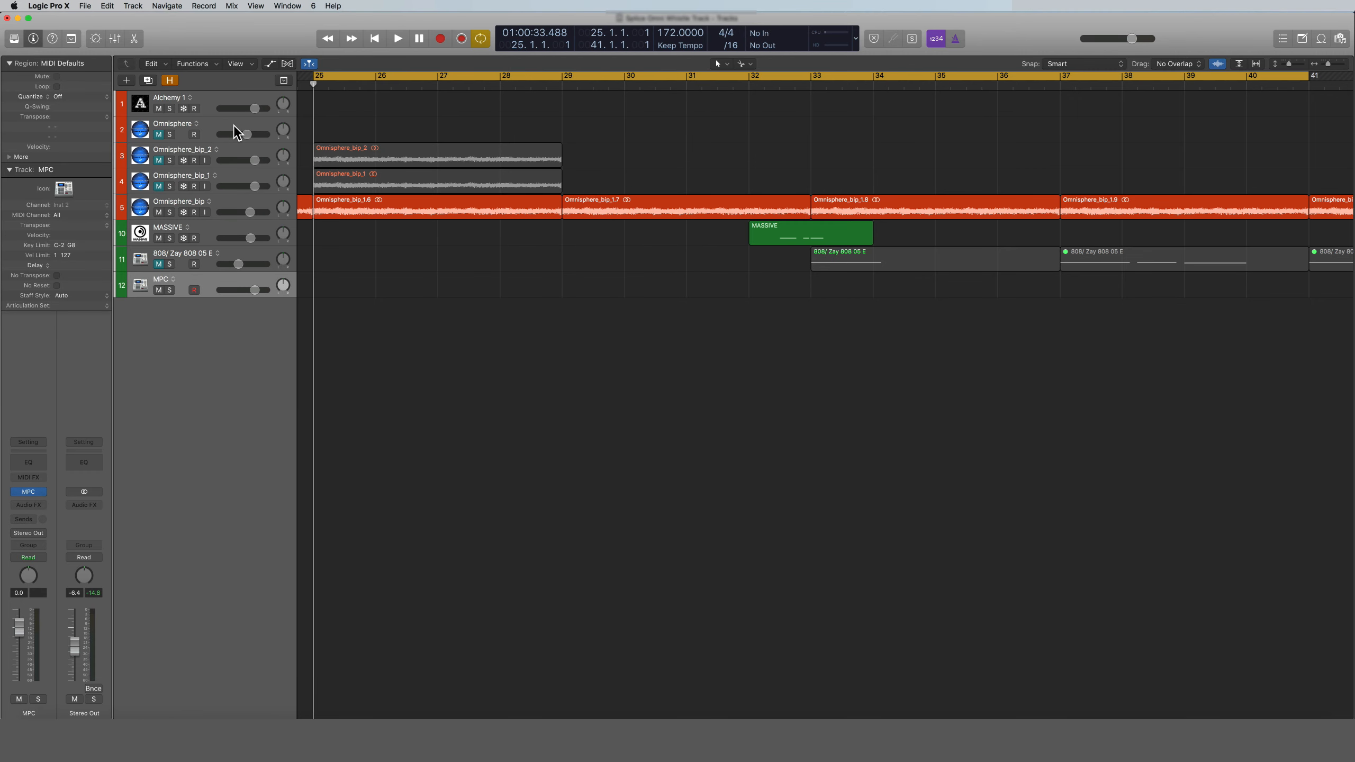
left_click(237, 149)
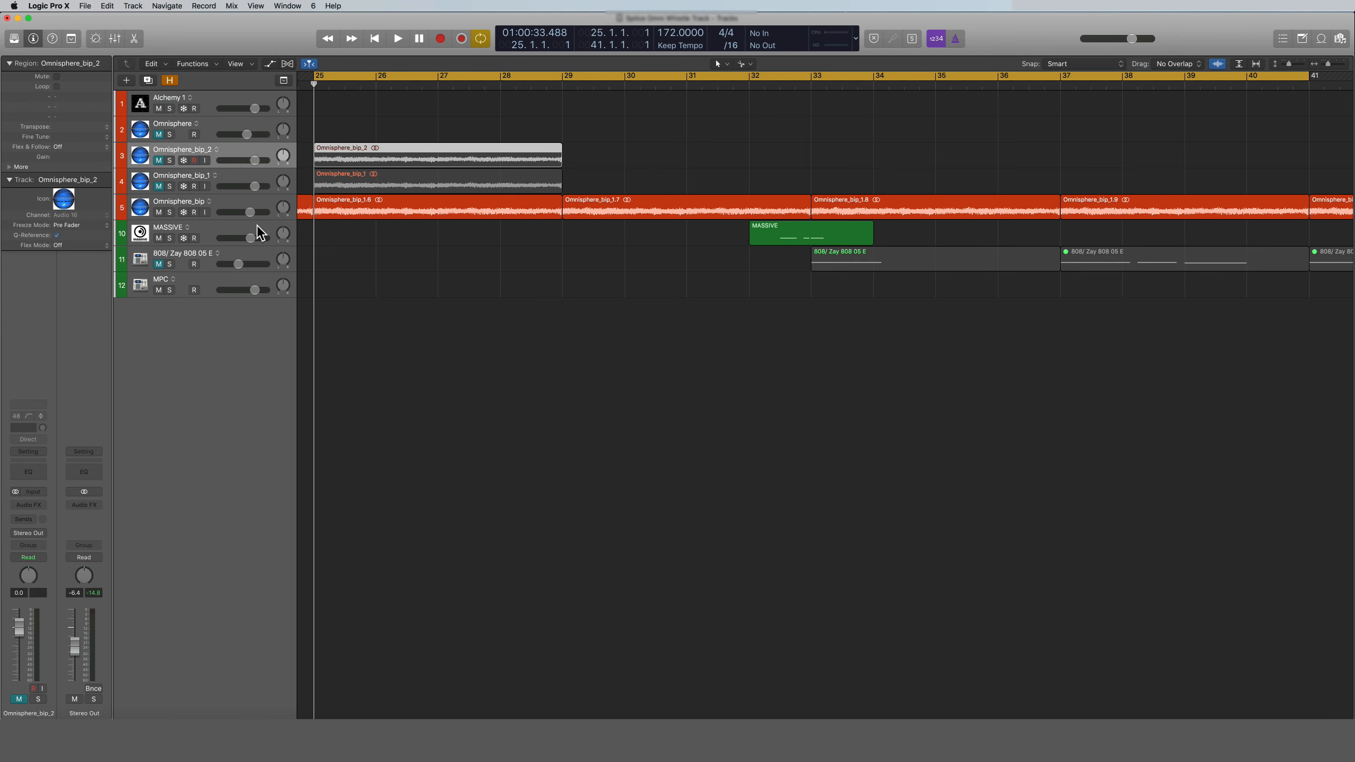
key("space")
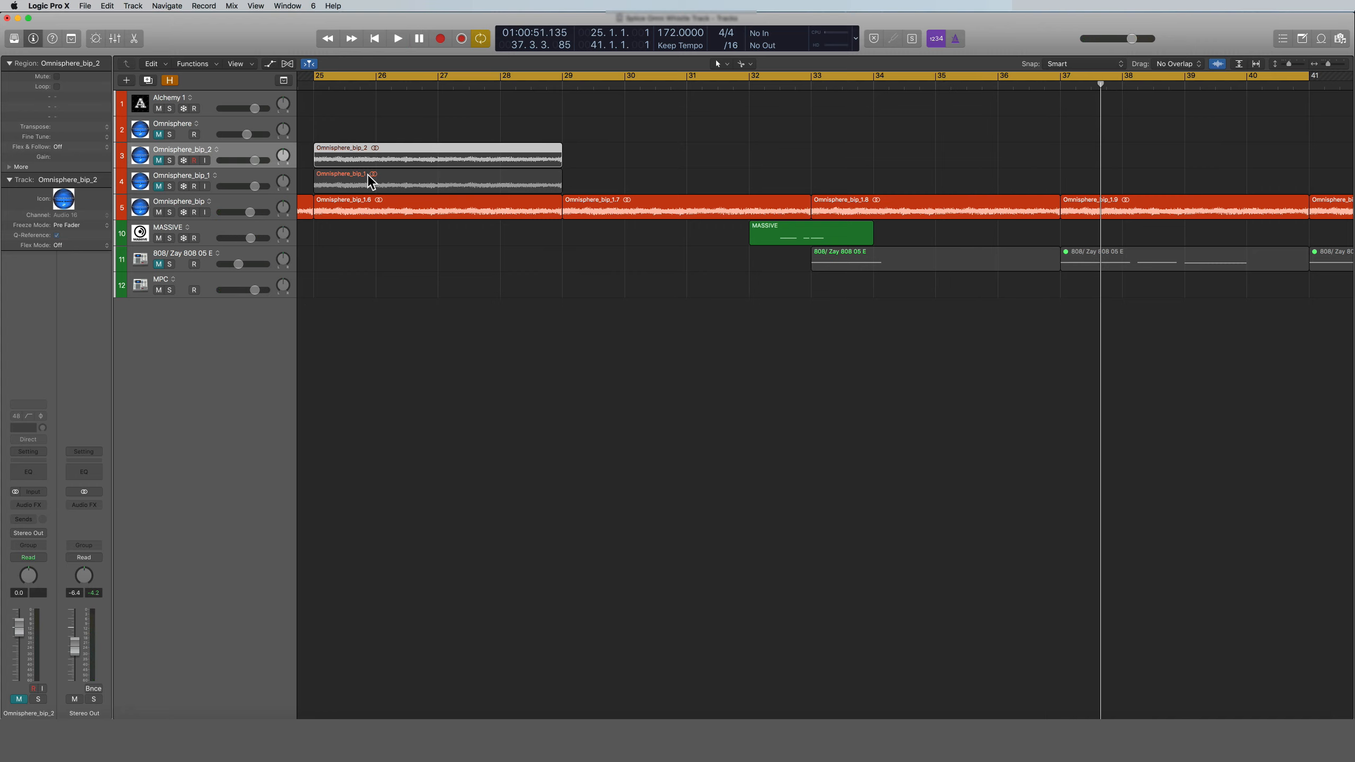
Solo the Omnisphere_bip_1 track and play its region from bar 25.
left_click(169, 187)
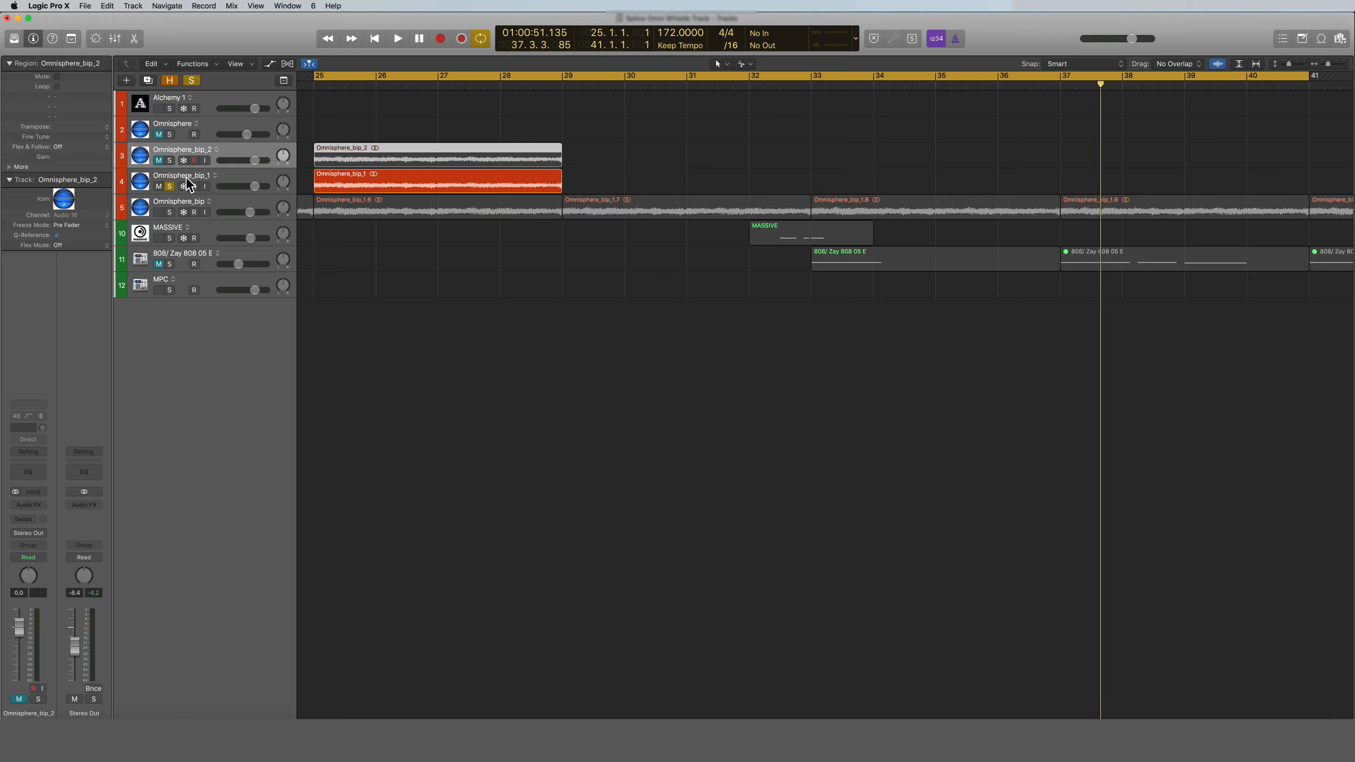
key("space")
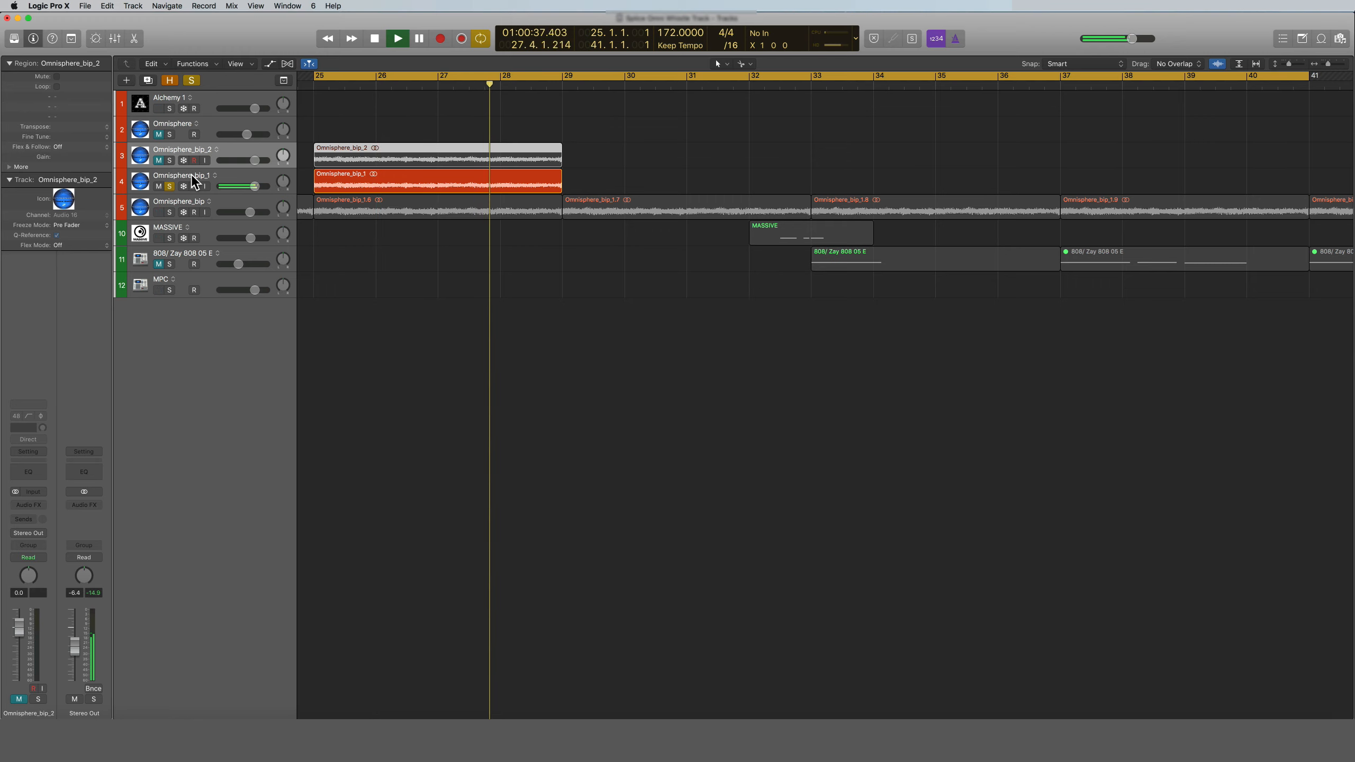
key("space")
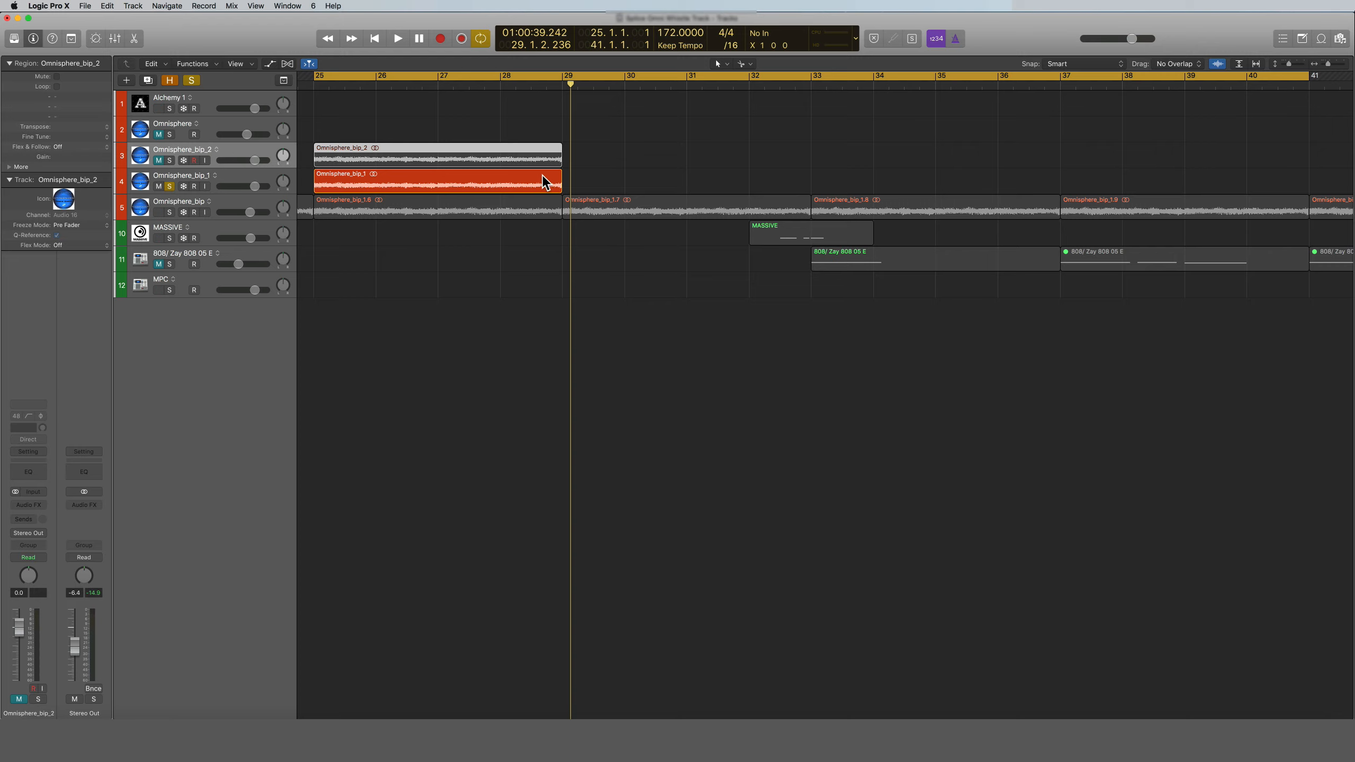
Time-stretch the end of the Omnisphere_bip_1 region to about one beat past bar 29 and play it back.
left_click(1292, 64)
left_click_drag(1292, 65, 1331, 63)
scroll(1104, 170, "down", 3)
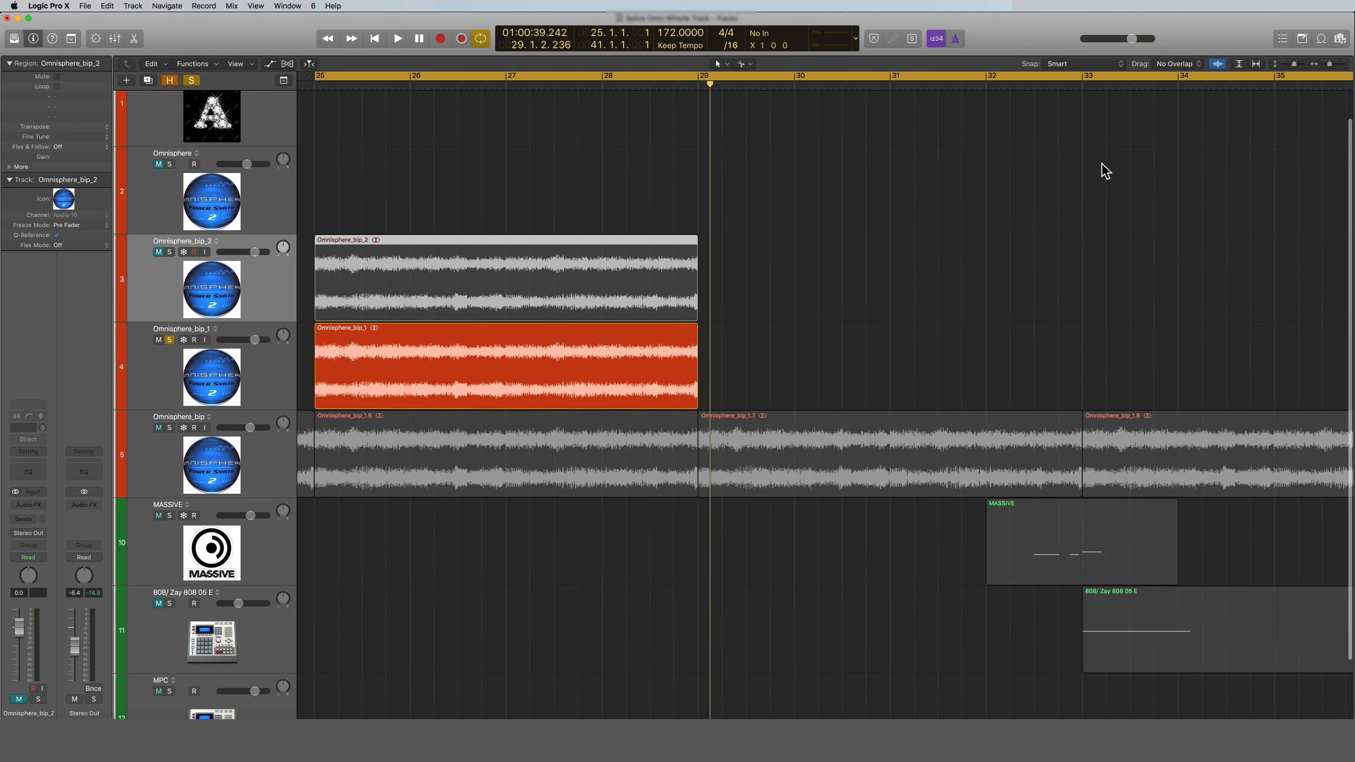
scroll(1104, 170, "down", 1)
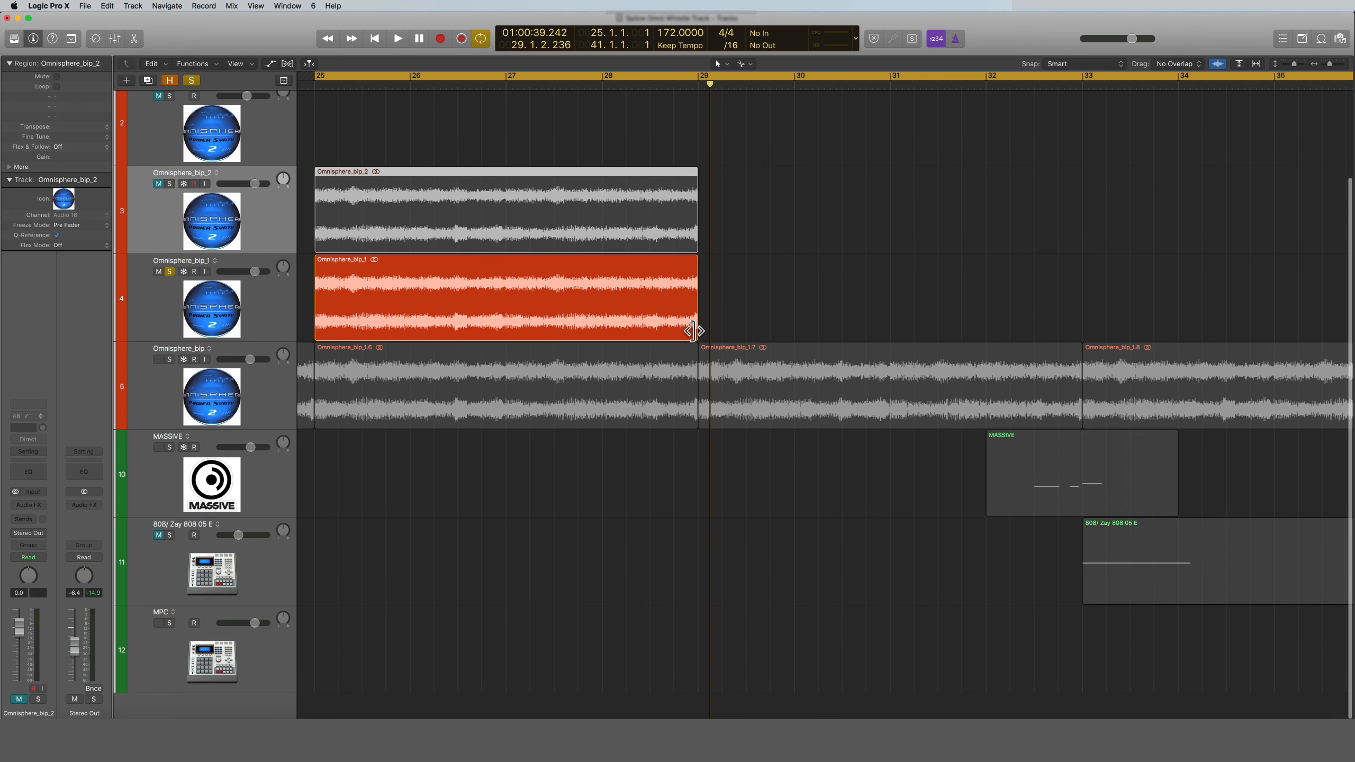
left_click_drag(692, 331, 718, 330)
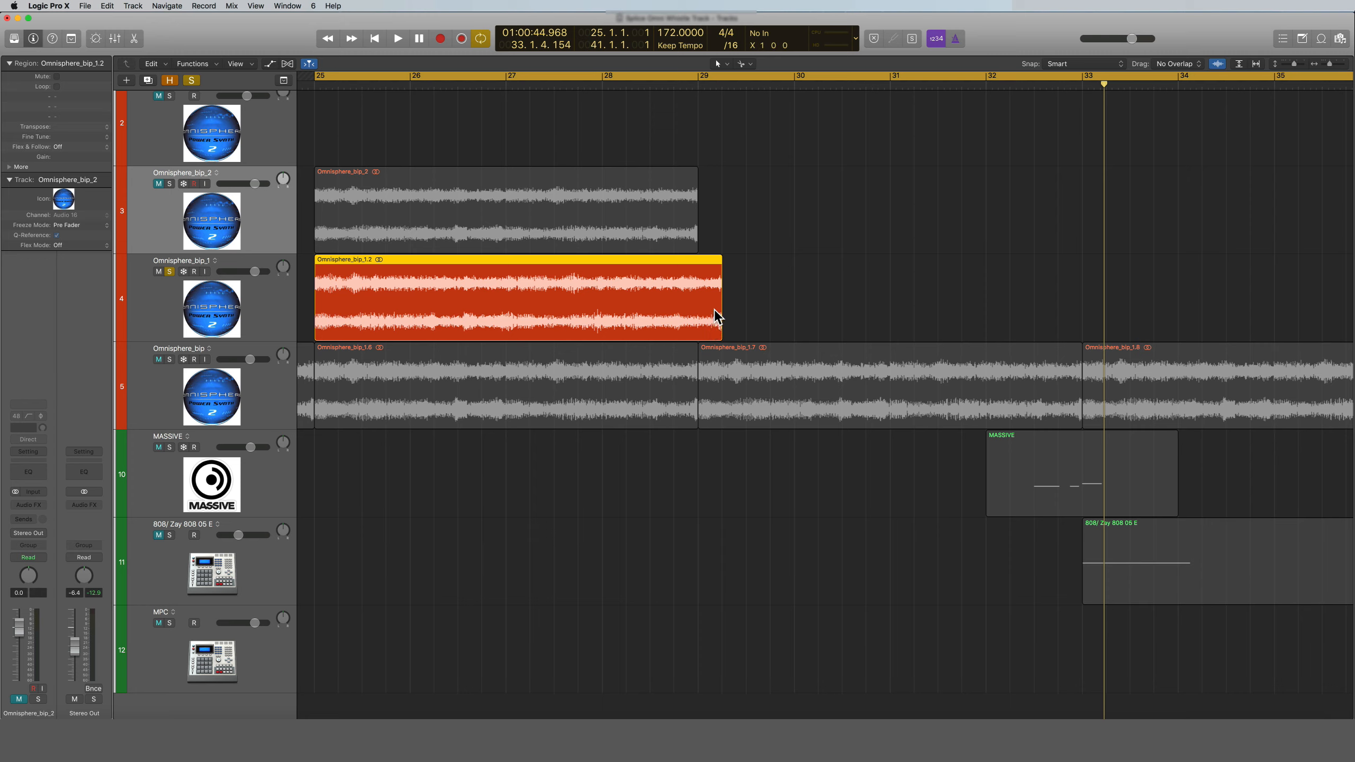
key("space")
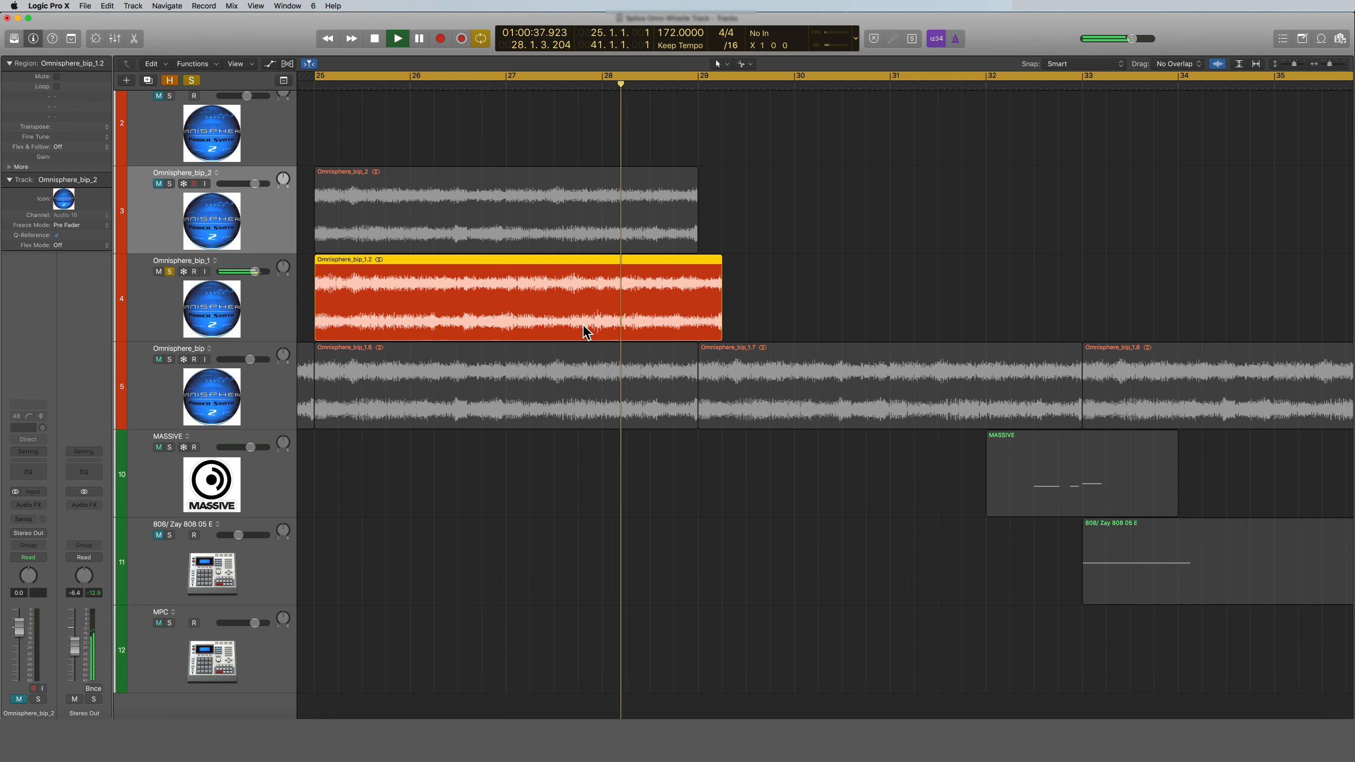
key("space")
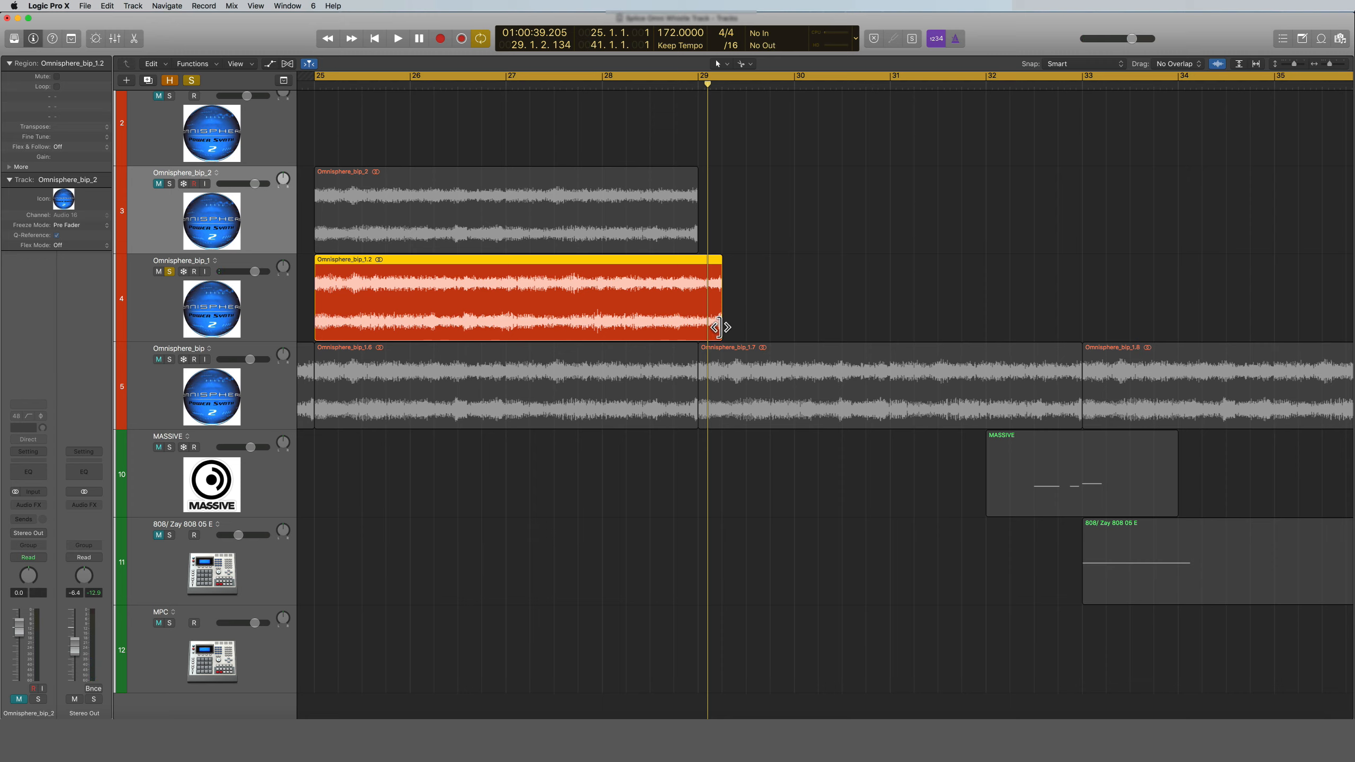
Time-stretch the end of the Omnisphere_bip_1 region further to bar 30 and play it back.
left_click_drag(720, 327, 790, 329)
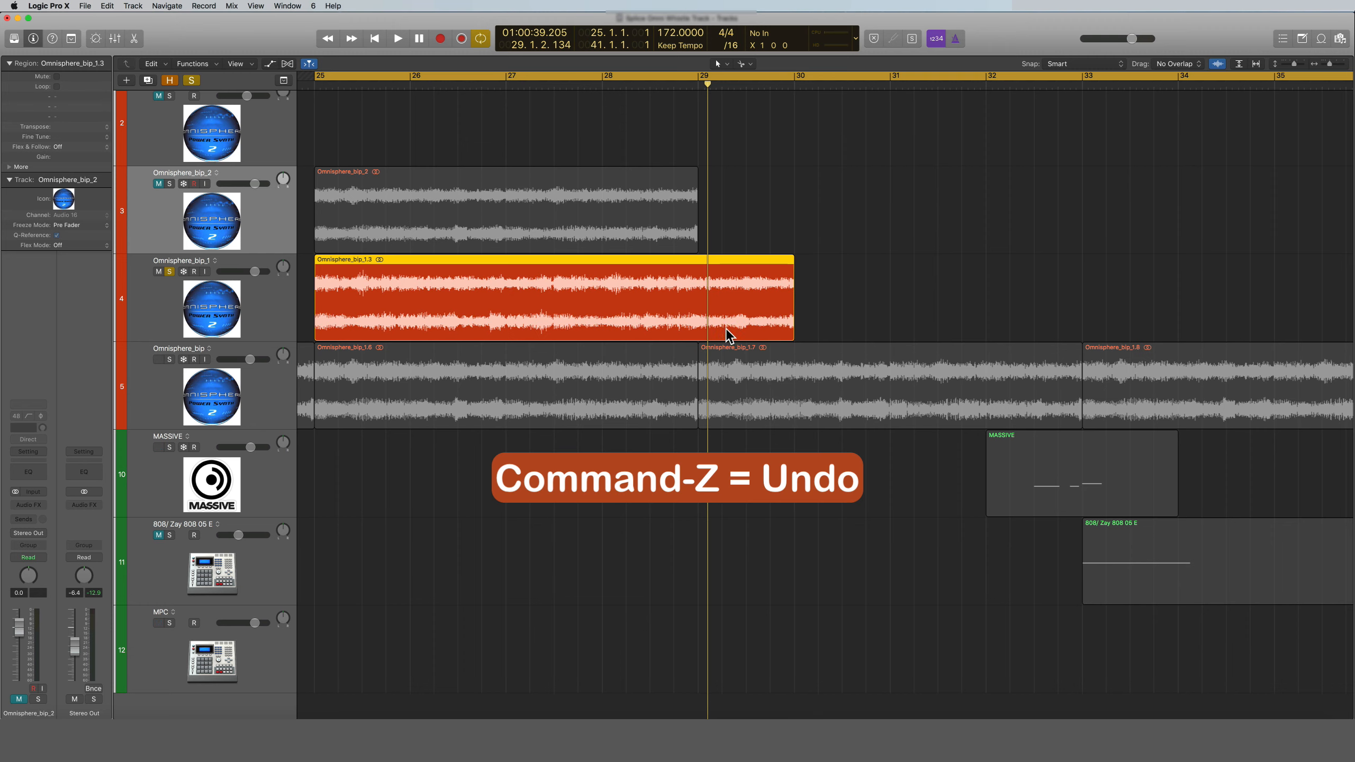
key("space")
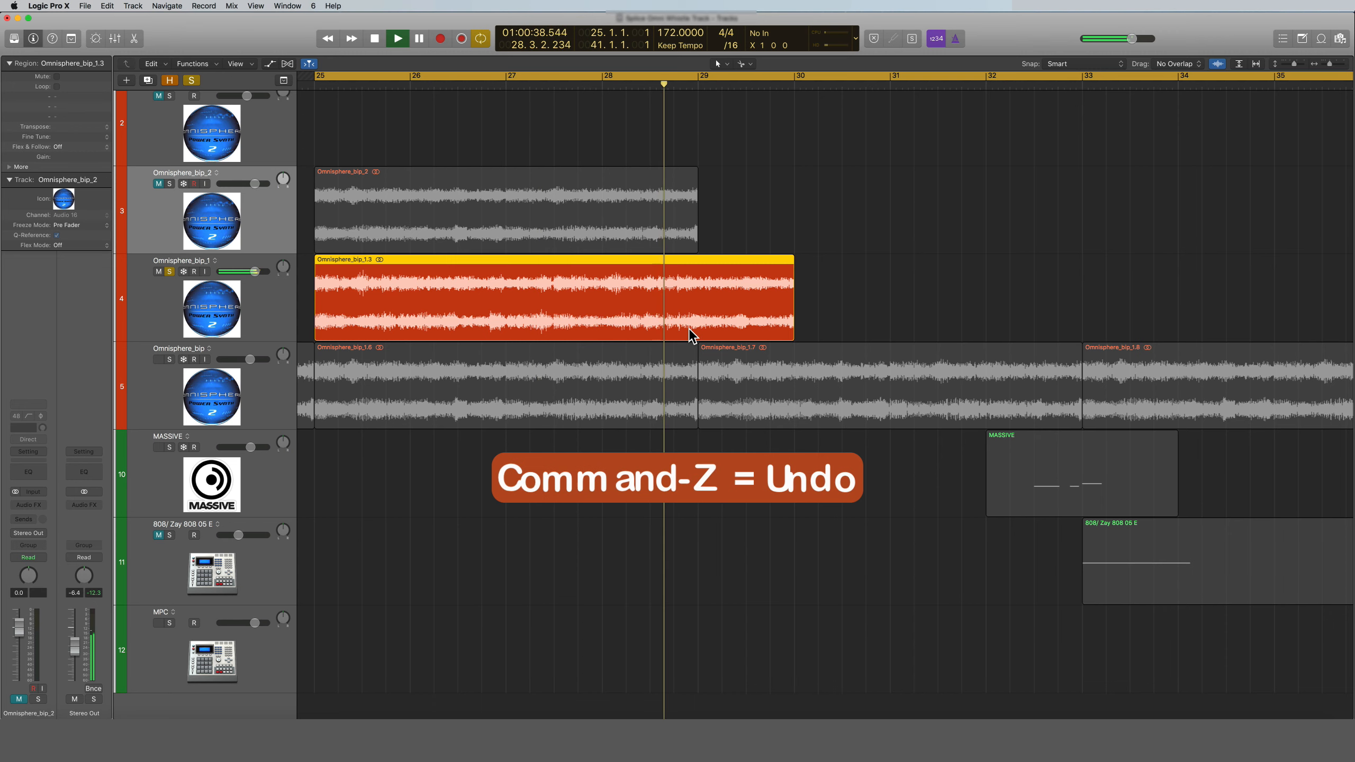
key("space")
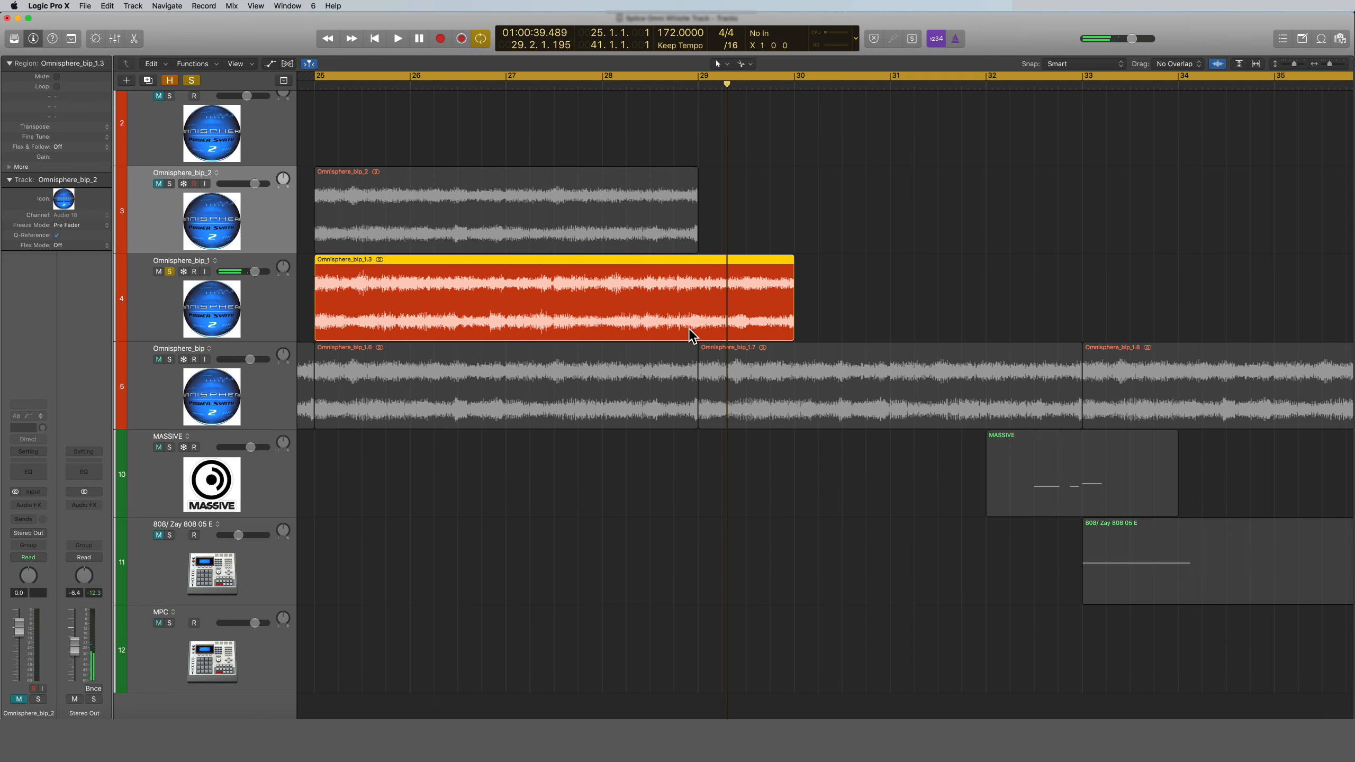
Undo both time-stretches of the Omnisphere_bip_1 region and play the restored region.
key("super+z")
key("super+z")
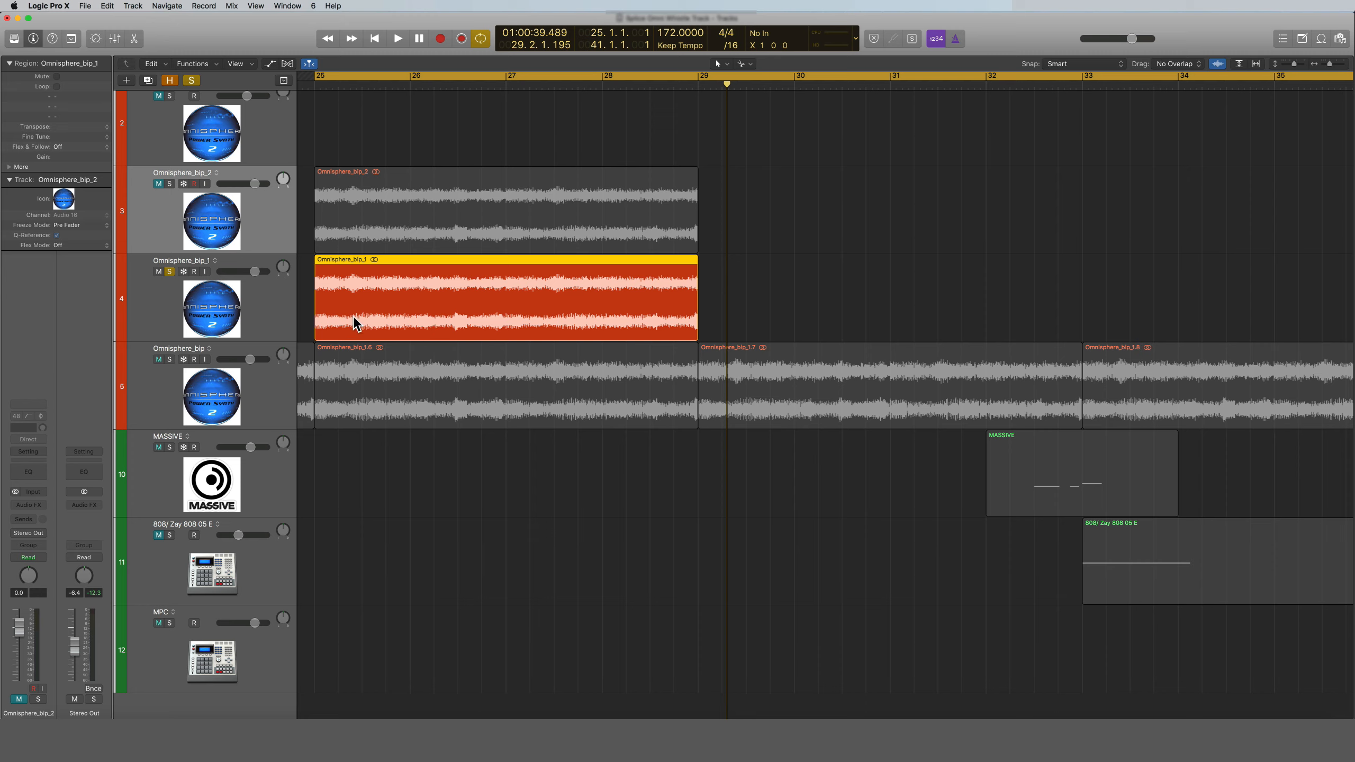
key("space")
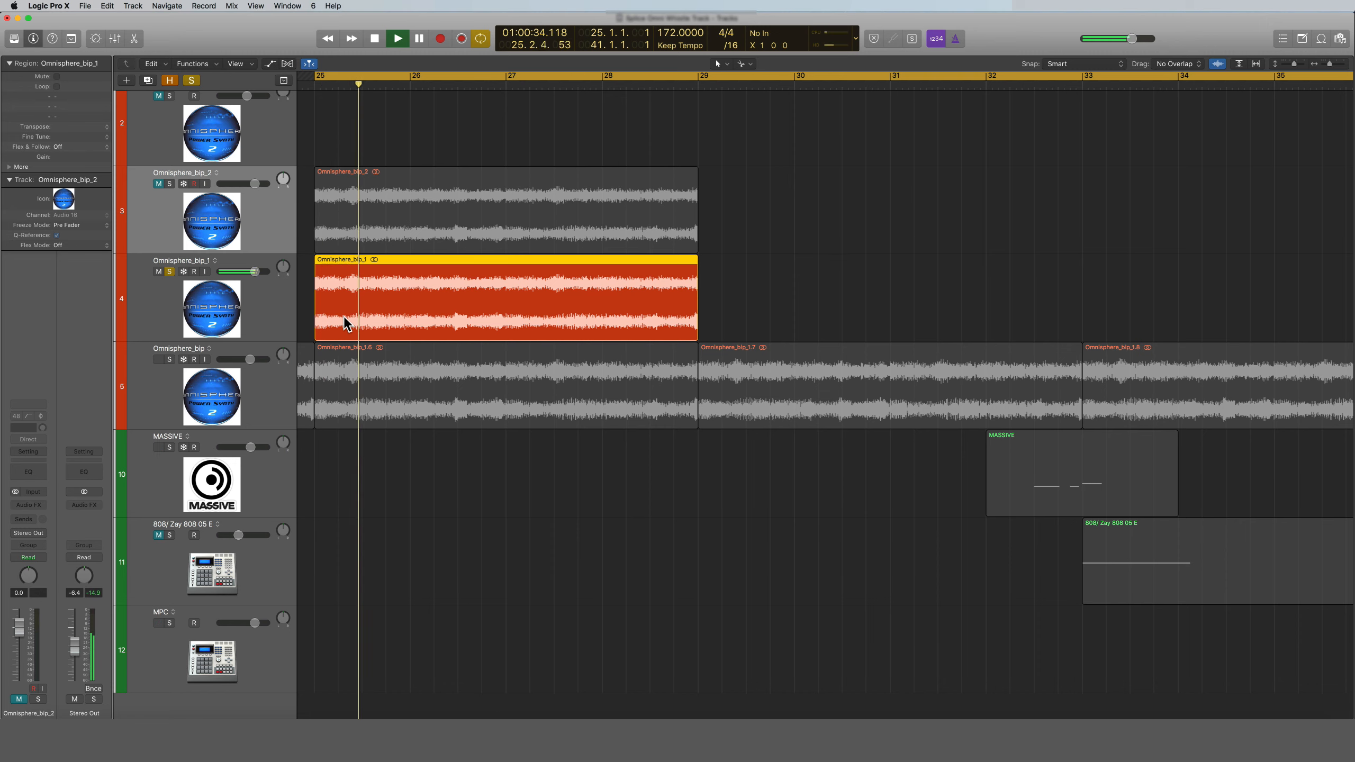
key("space")
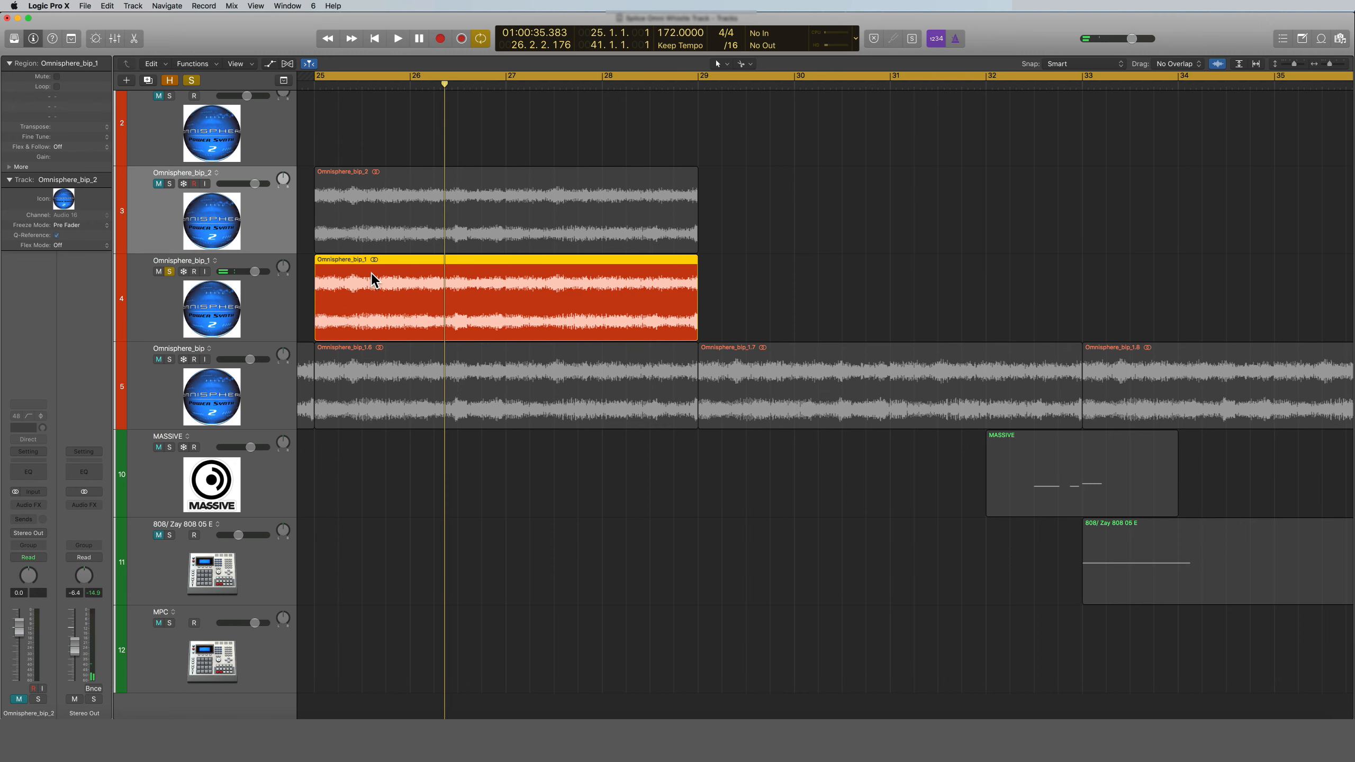
Open the Omnisphere_bip_1 region in the audio file editor and bring up the Time and Pitch Machine.
scroll(371, 272, "left", 3)
scroll(372, 269, "right", 2)
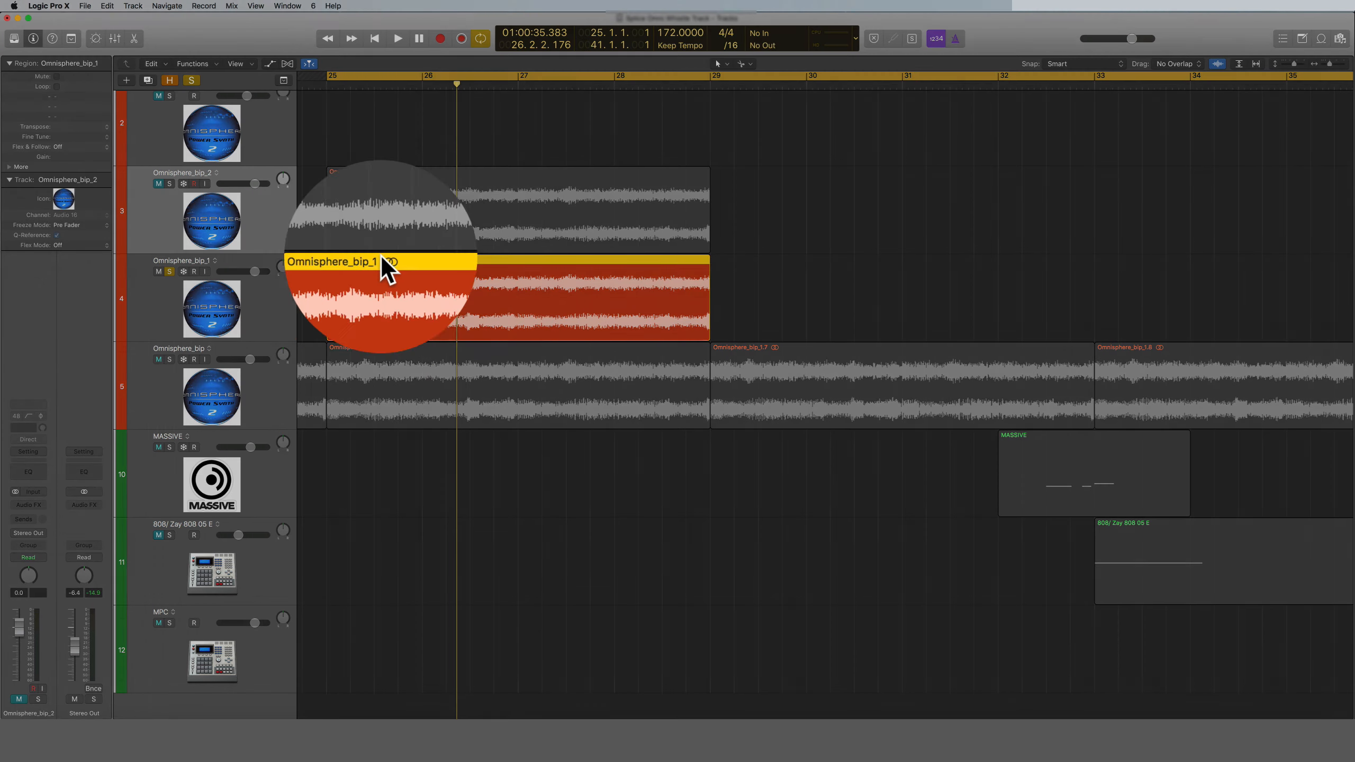
double_click(381, 255)
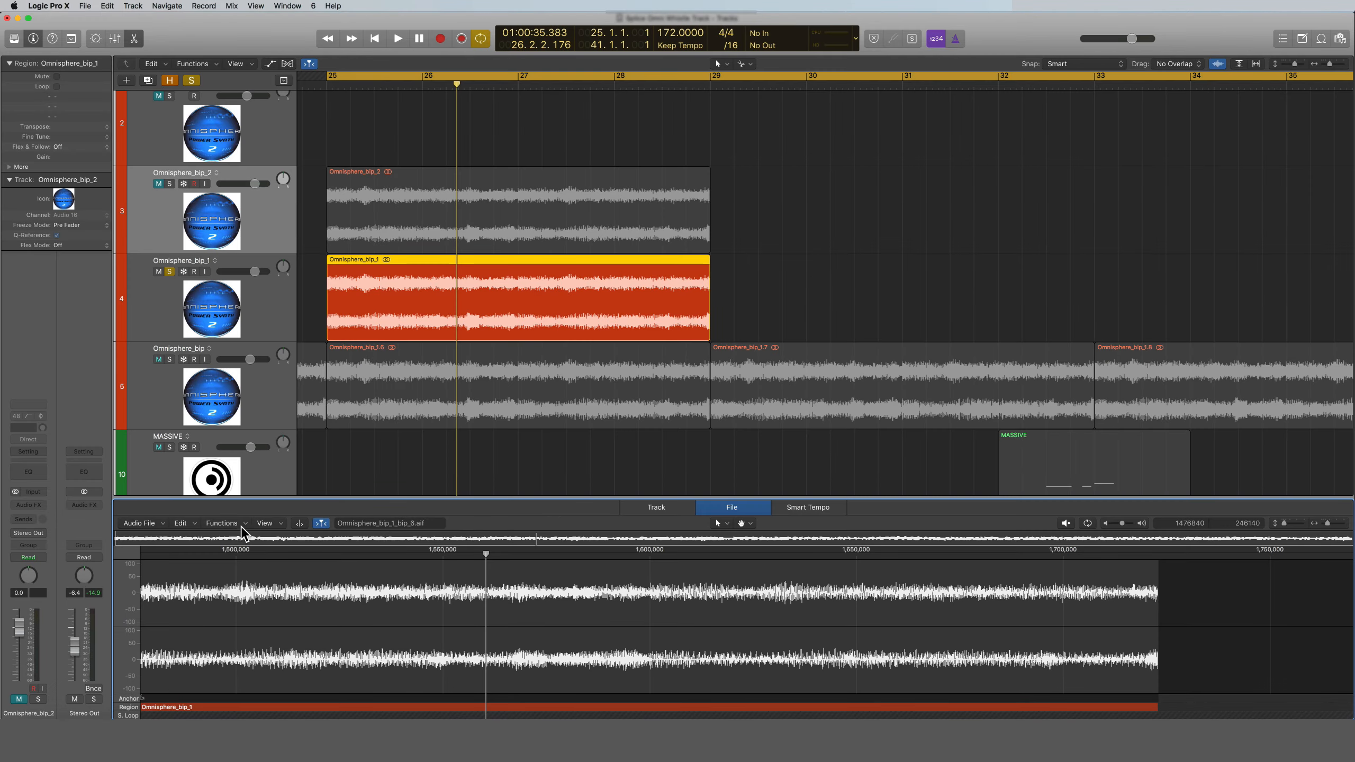
left_click(242, 526)
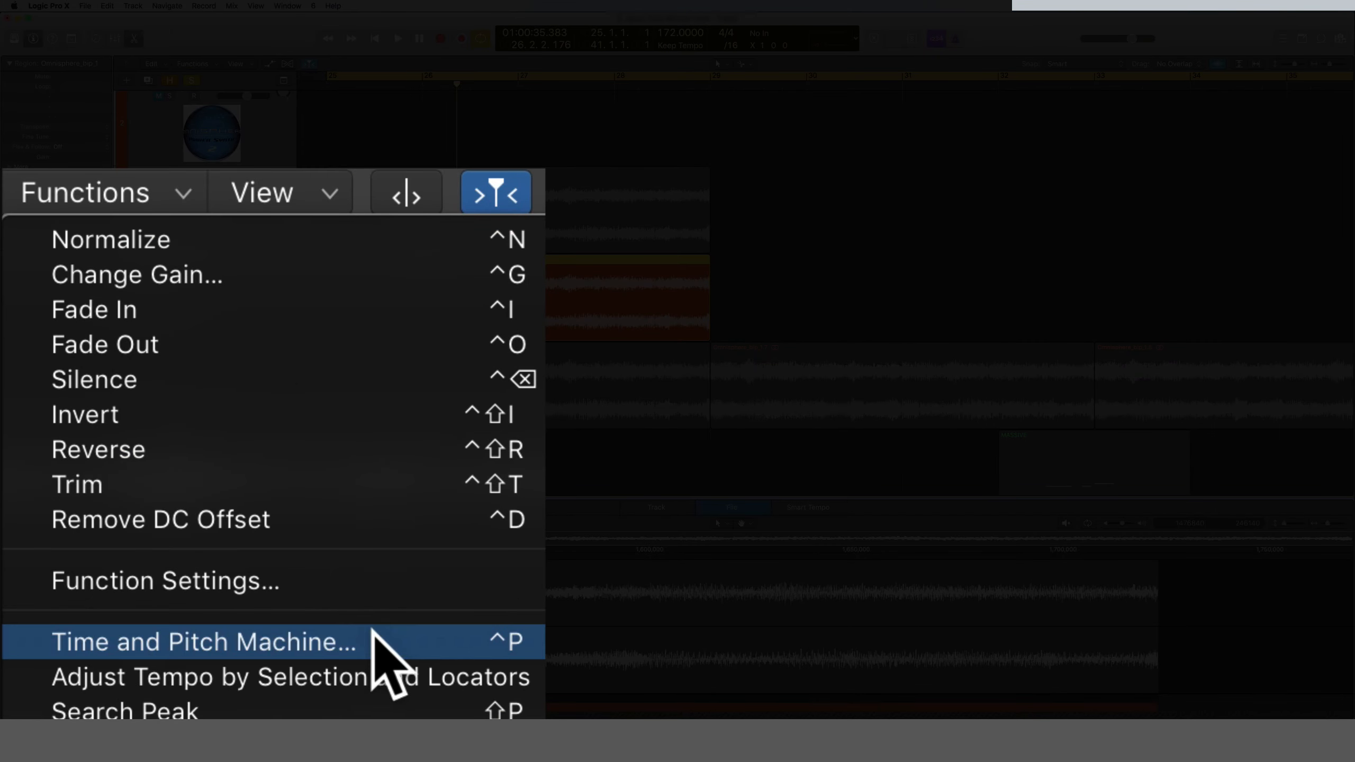
left_click(384, 643)
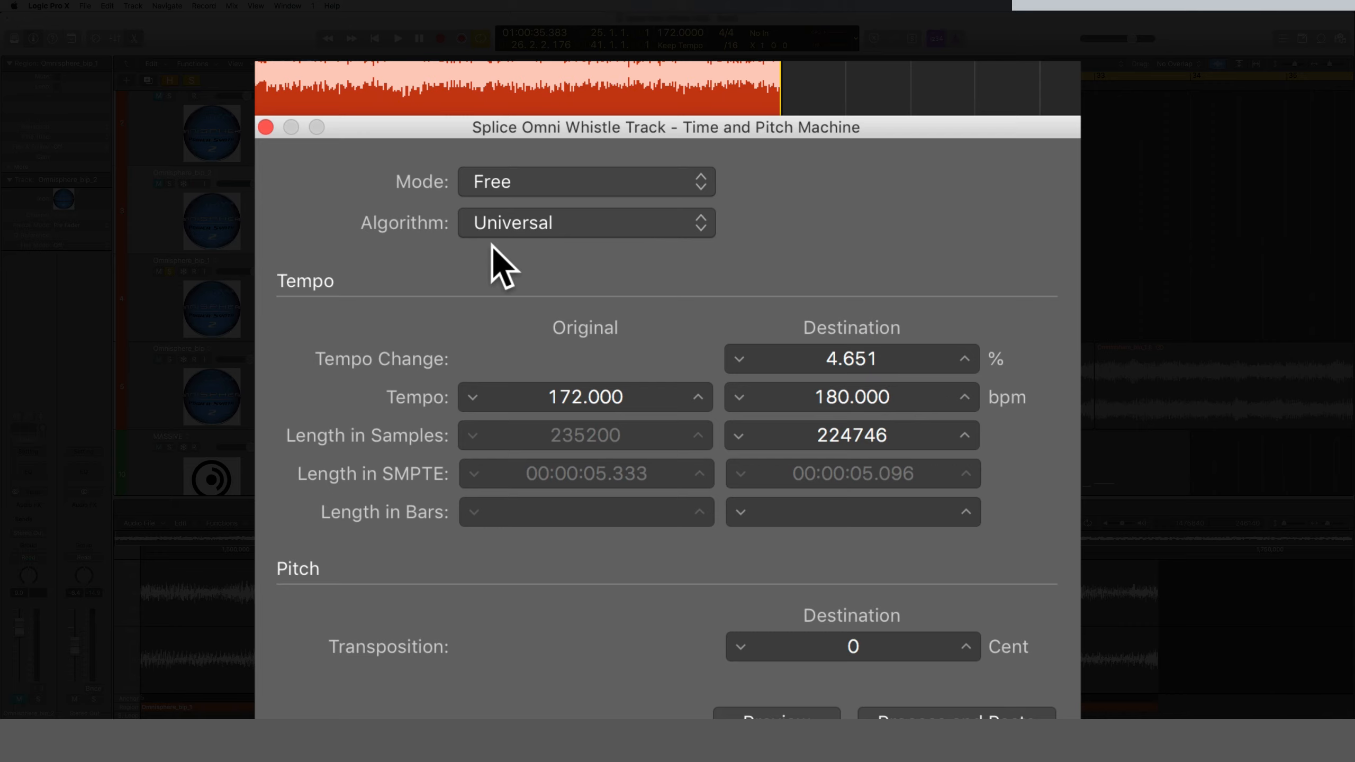
Process the Omnisphere_bip_1 region from 172 to 180 bpm with the Universal algorithm, play the result and close the Time and Pitch Machine.
left_click(704, 225)
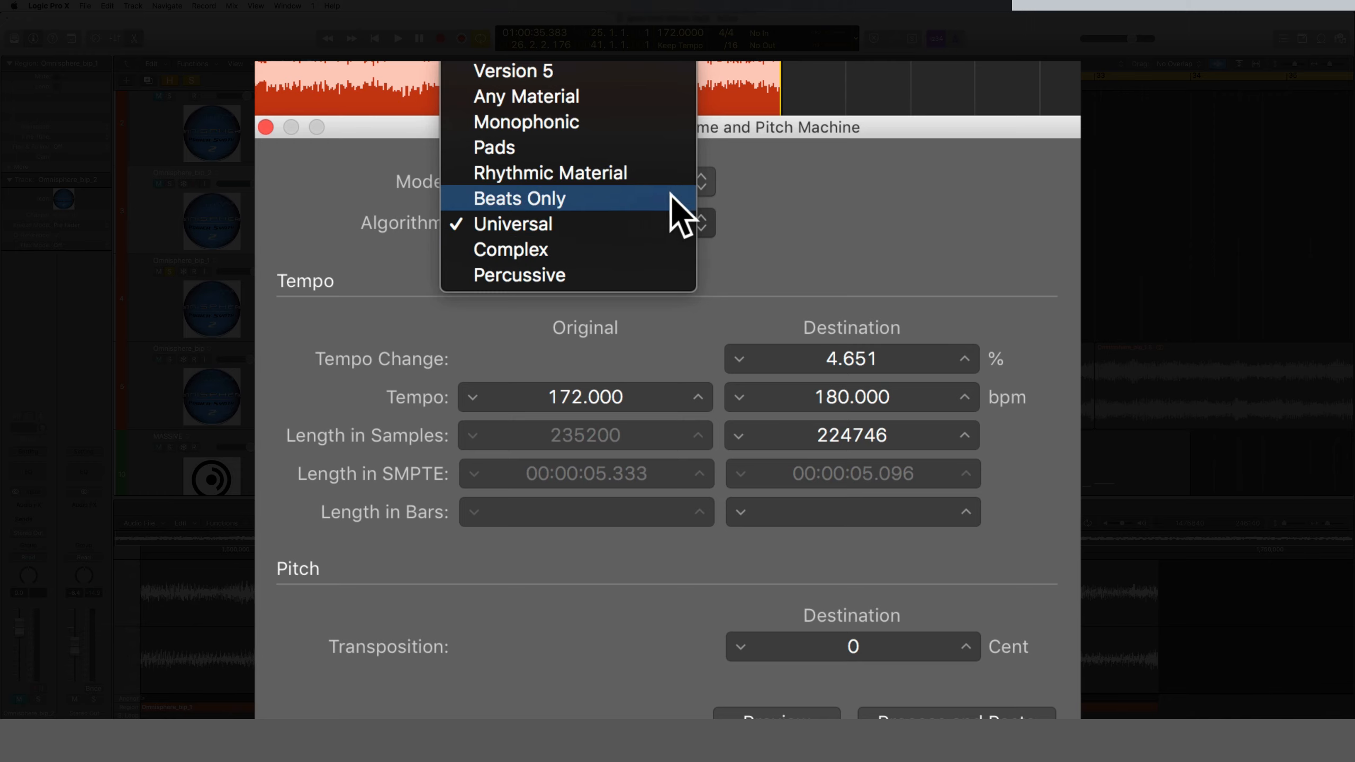
left_click(532, 225)
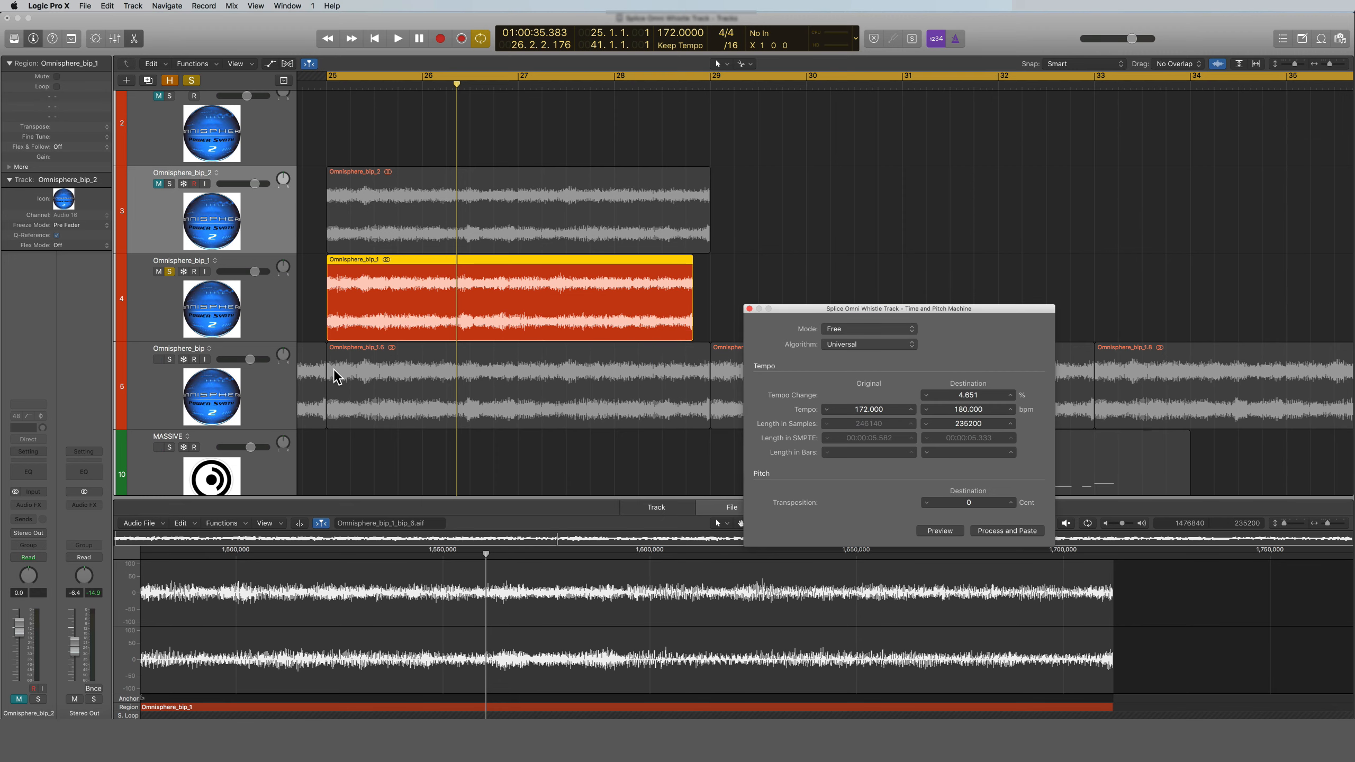
key("space")
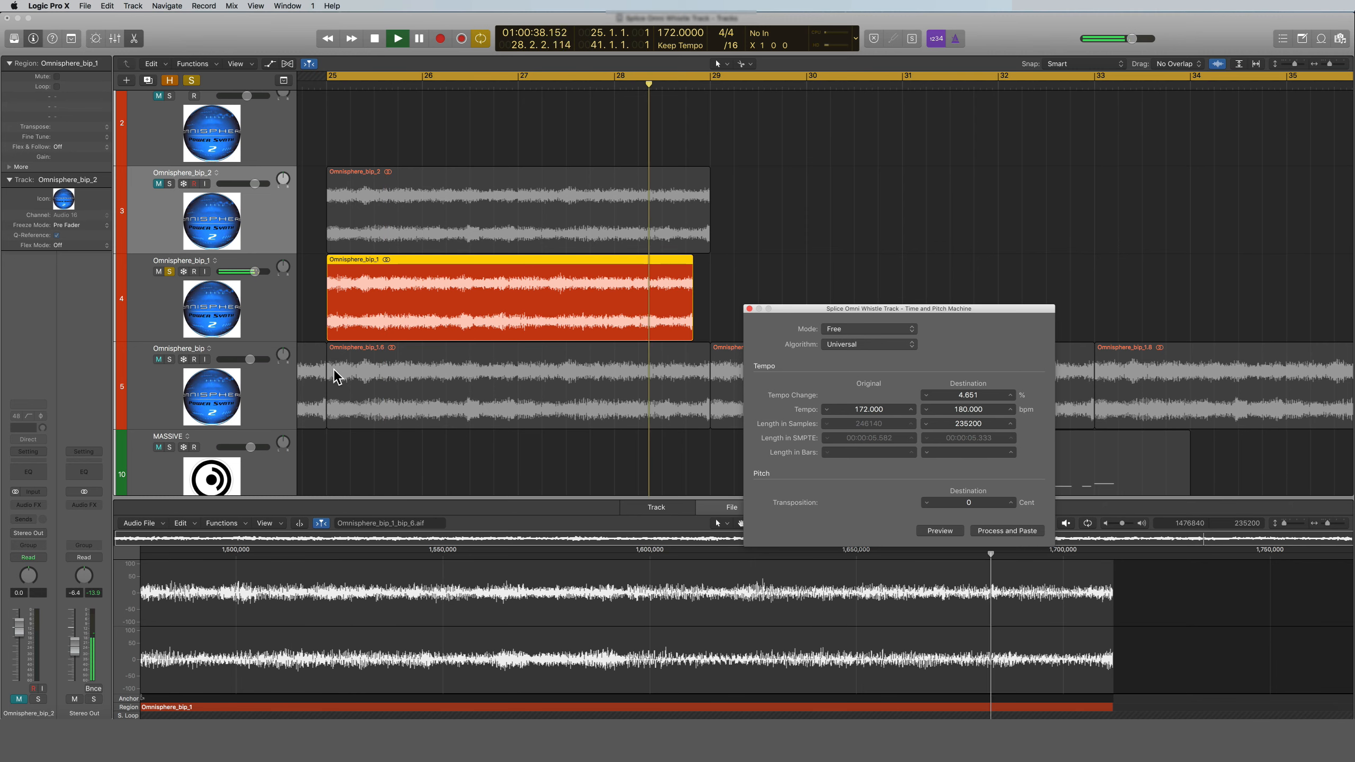
key("space")
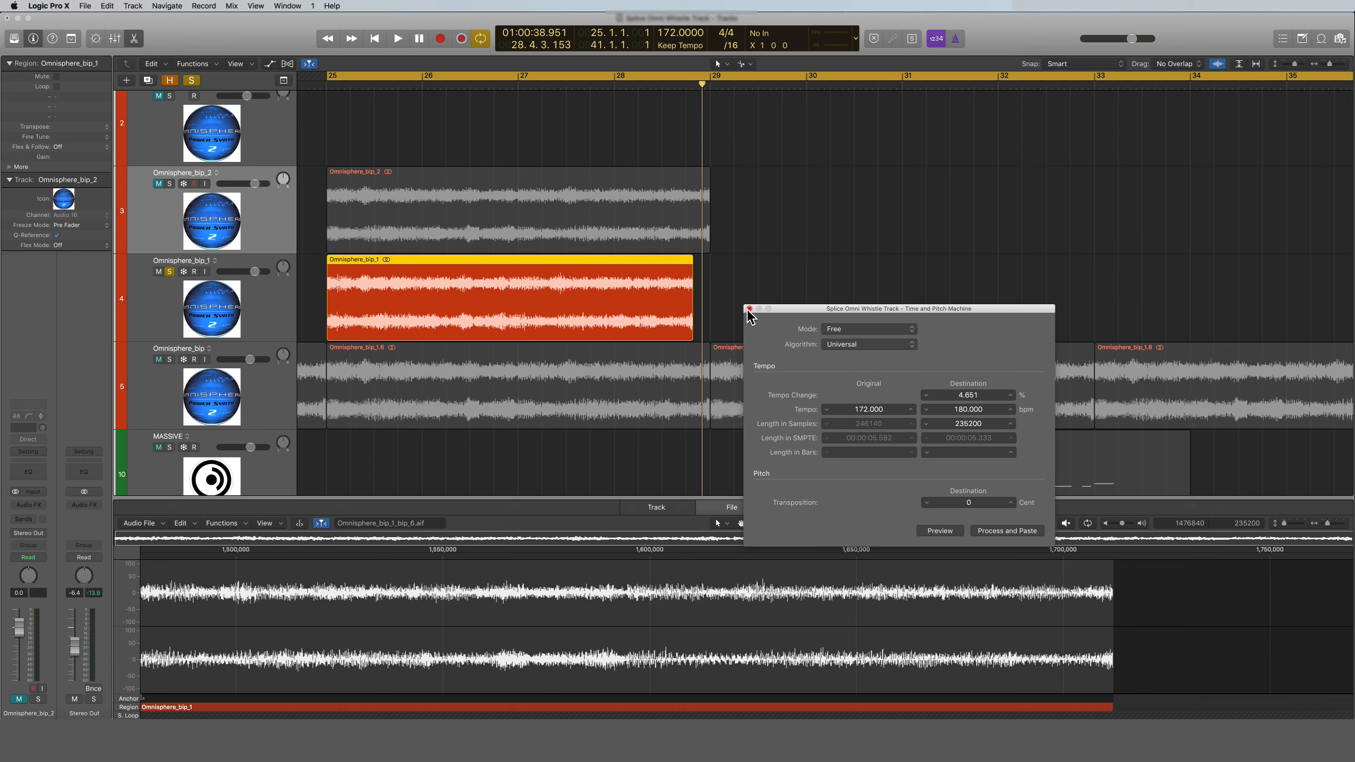
left_click(749, 310)
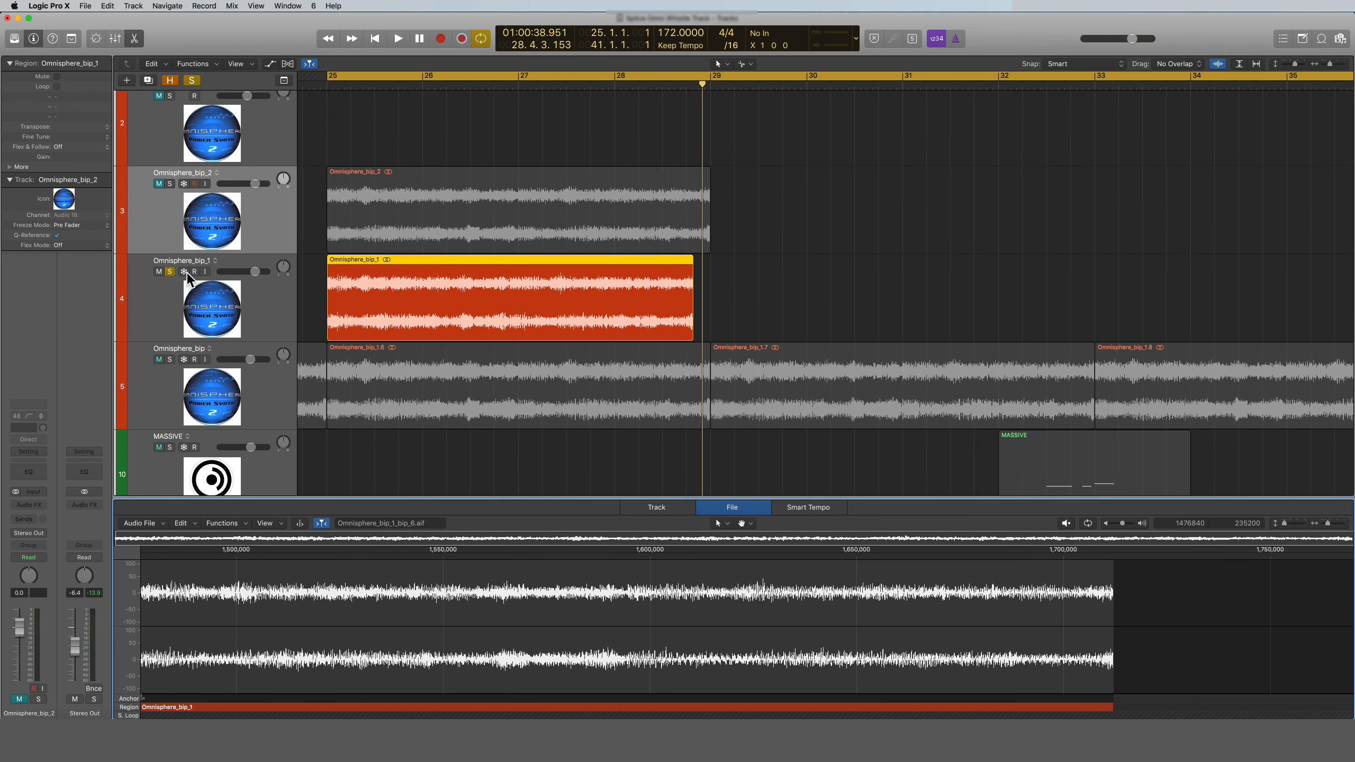
Mute the Omnisphere_bip_1 track, solo Omnisphere_bip_2 and play its region from bar 25.
left_click(159, 272)
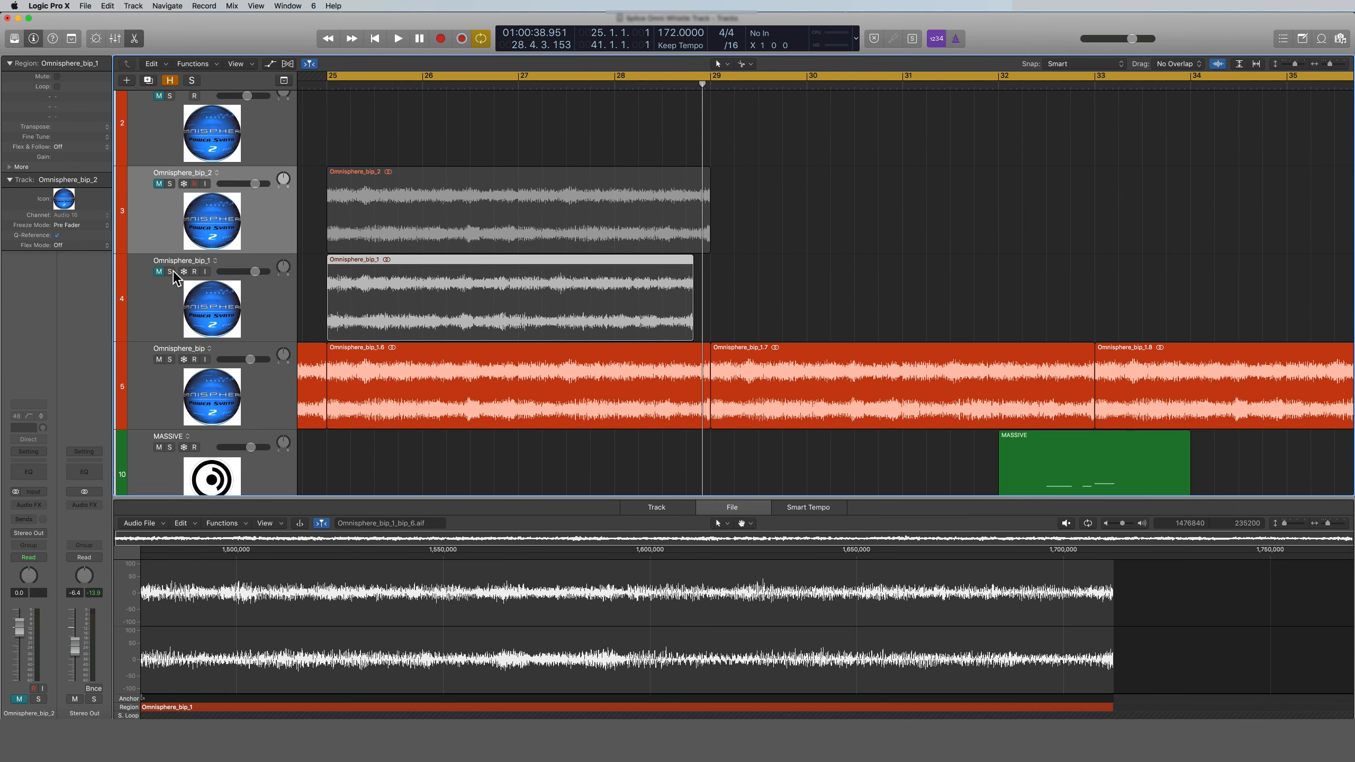
left_click(170, 271)
left_click(170, 184)
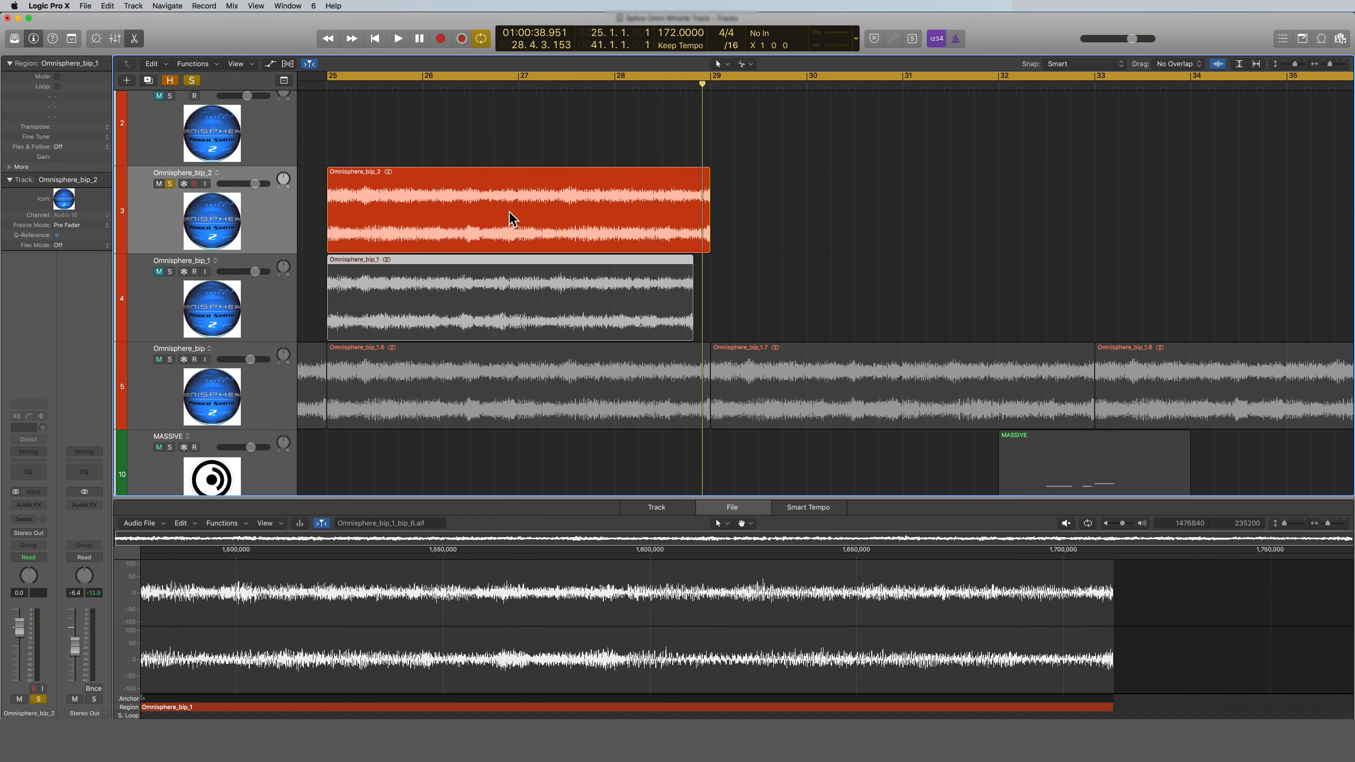
key("space")
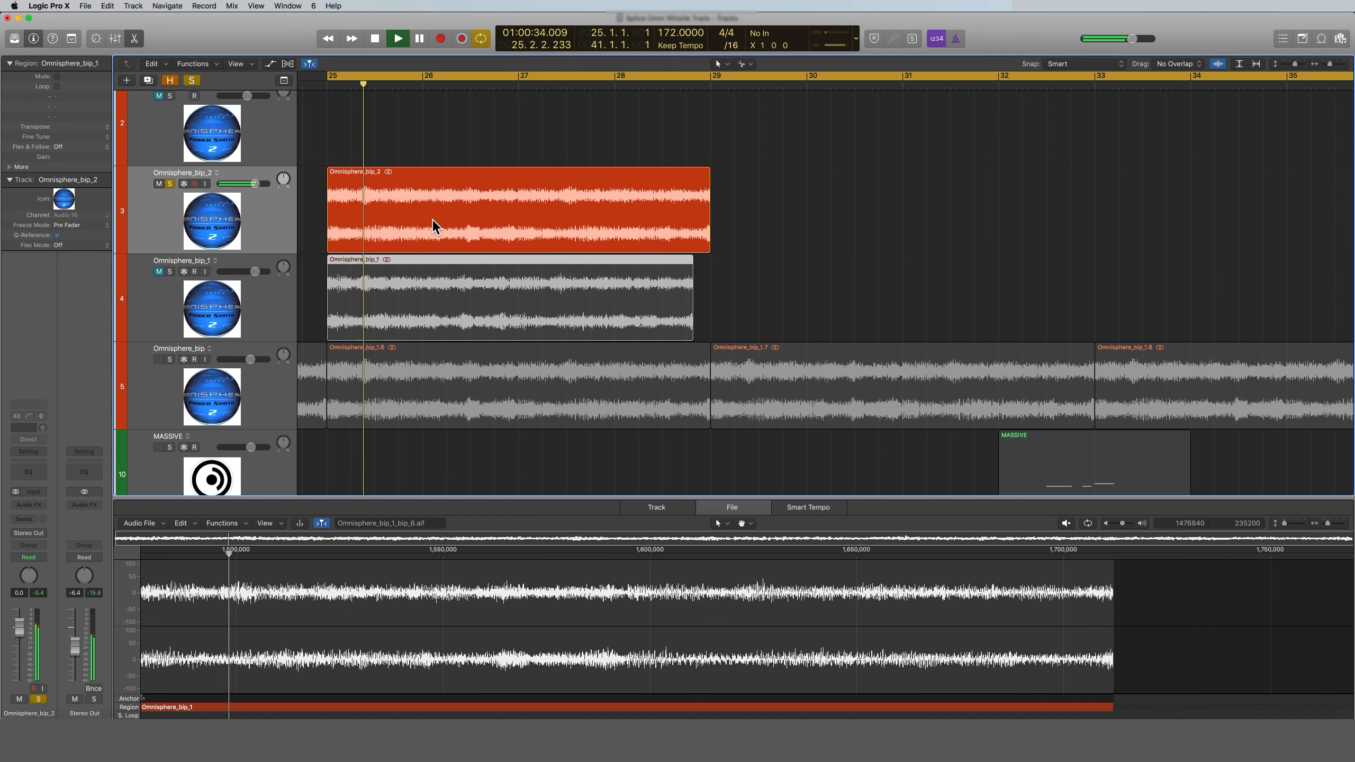
key("space")
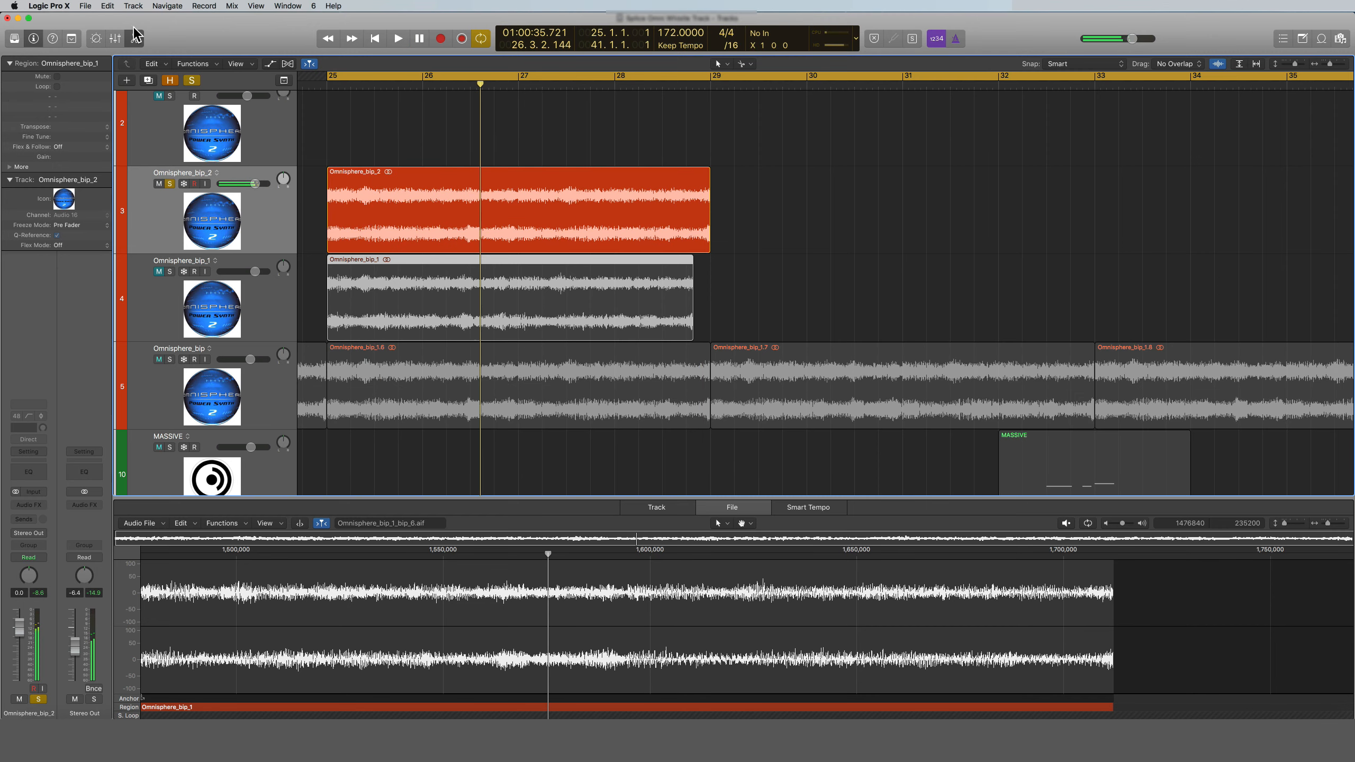
Return the playhead to bar 25, select the Omnisphere_bip_2 region and review the available Time Stretch commands.
left_click(326, 85)
left_click(406, 182)
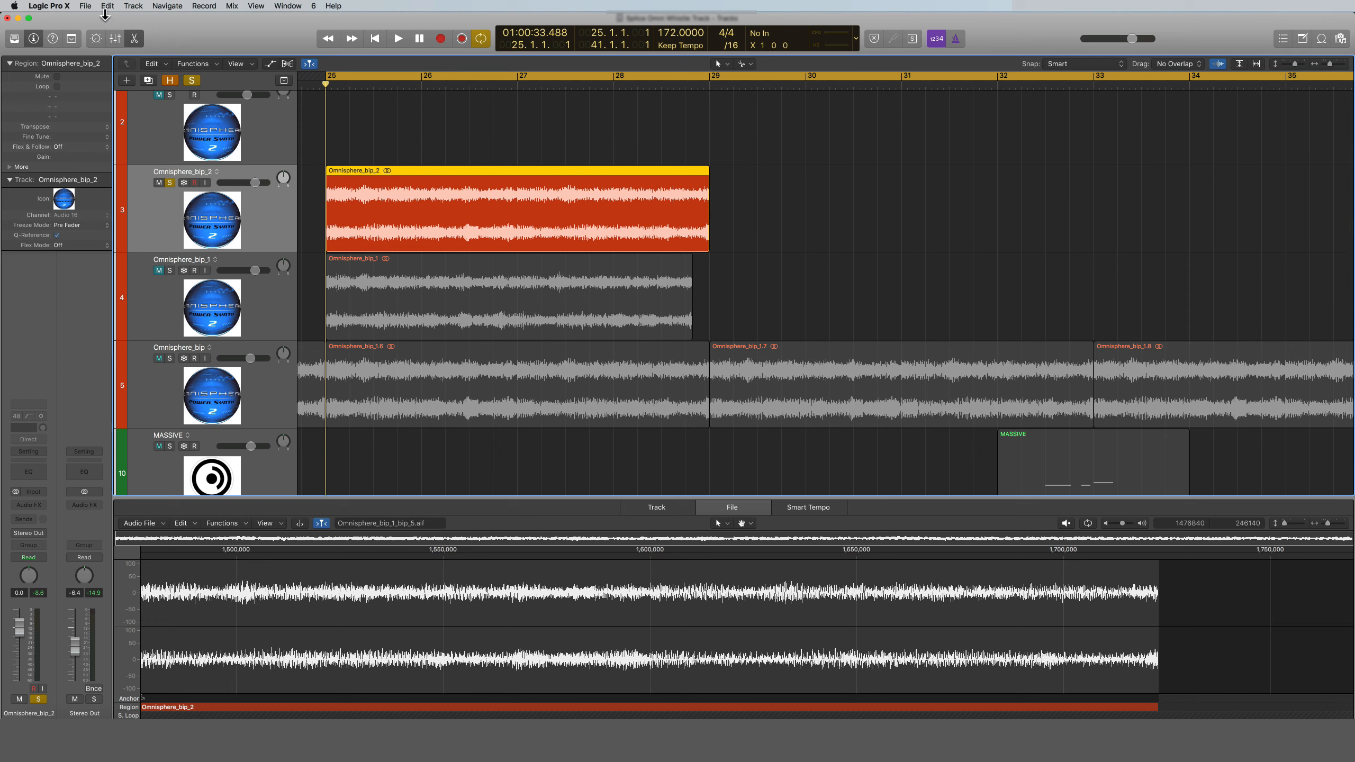
left_click(109, 7)
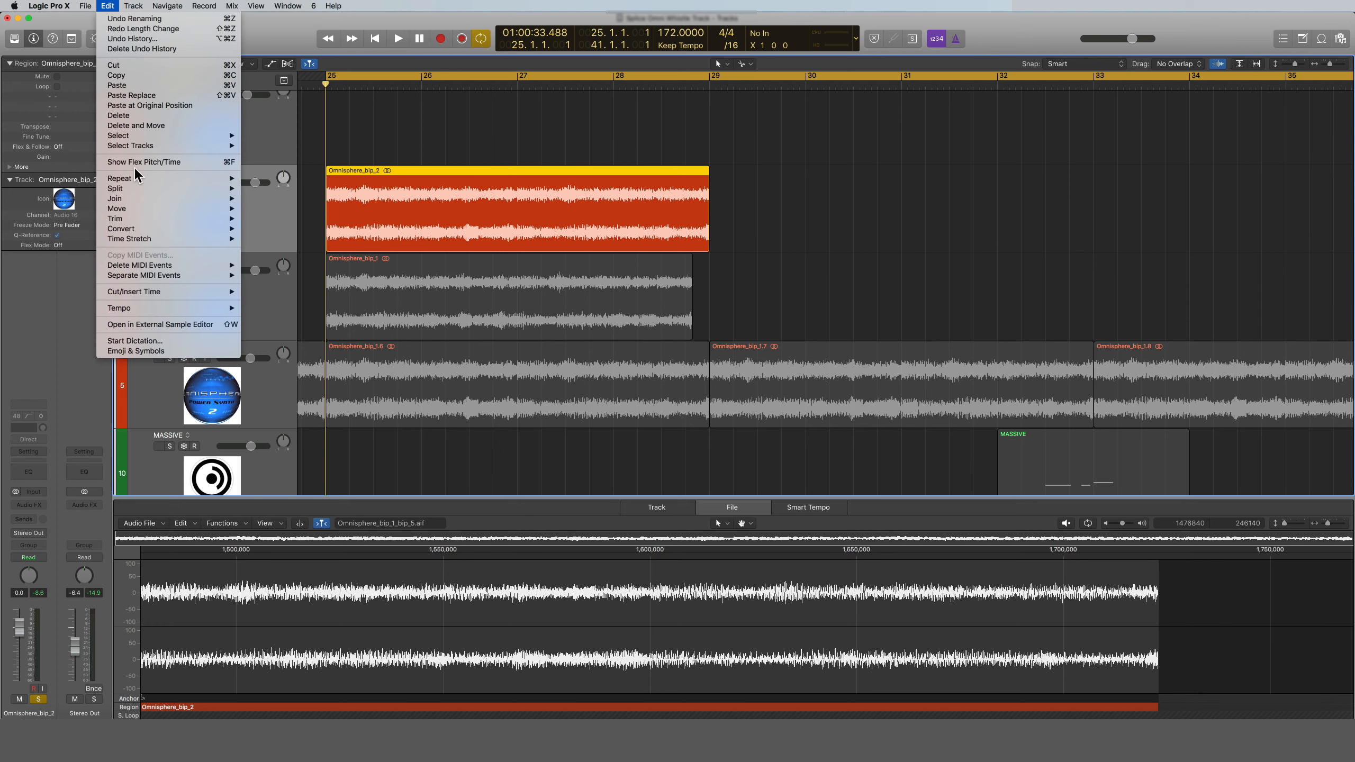
mouse_move(151, 241)
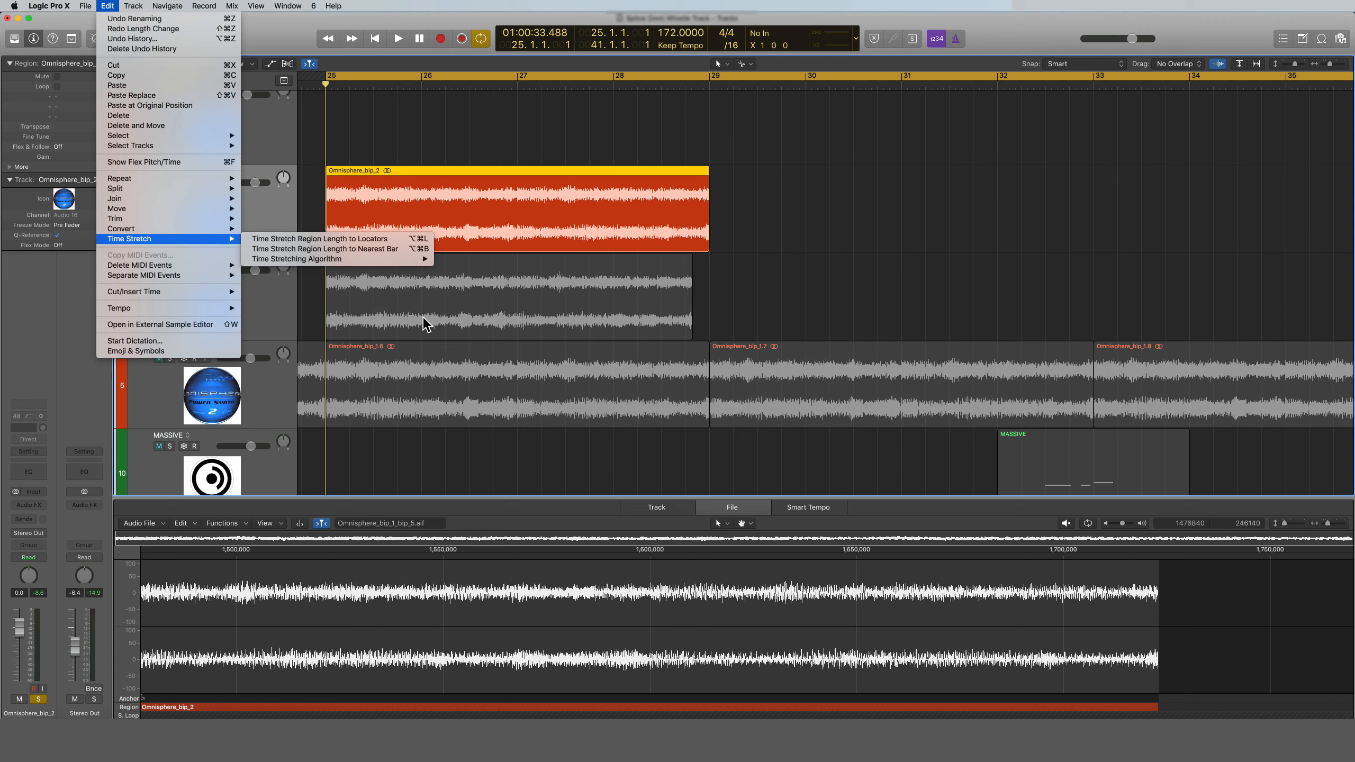
left_click(459, 161)
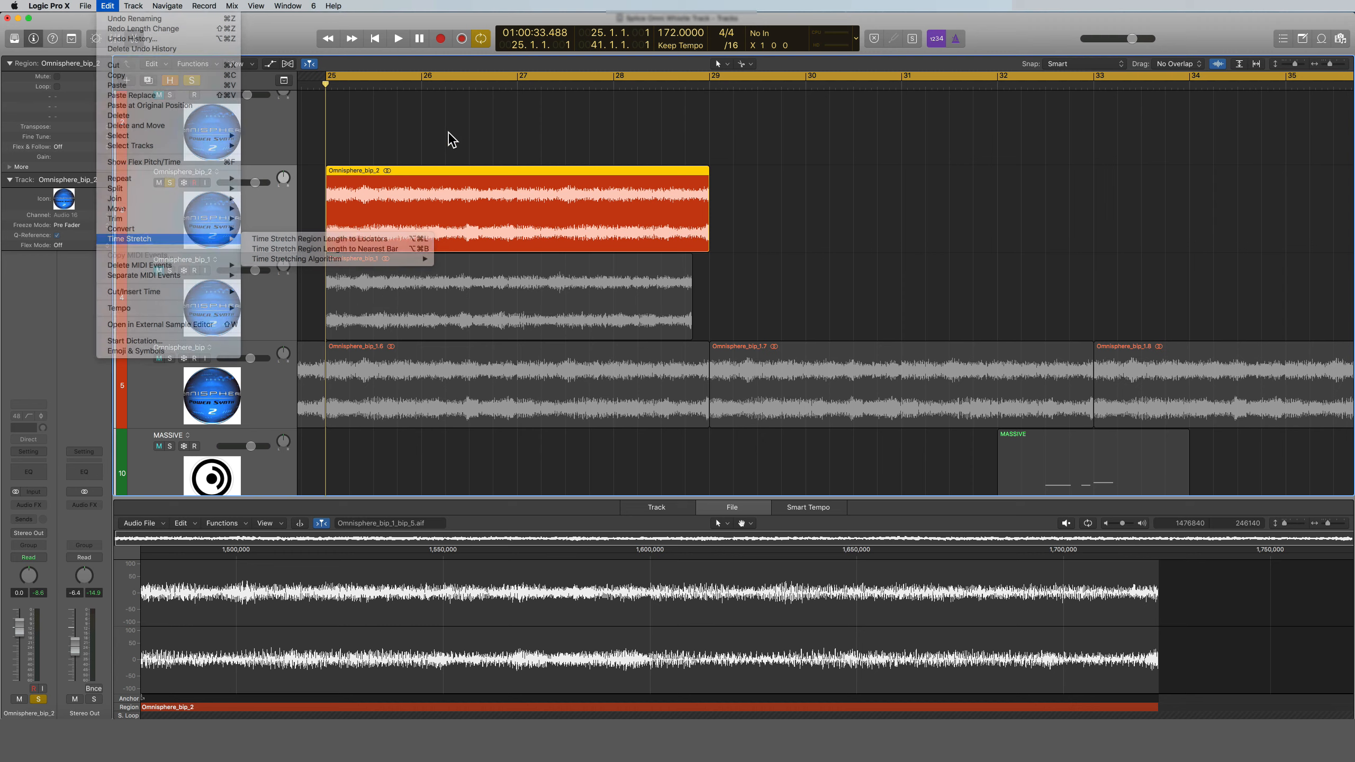
left_click_drag(540, 182, 540, 182)
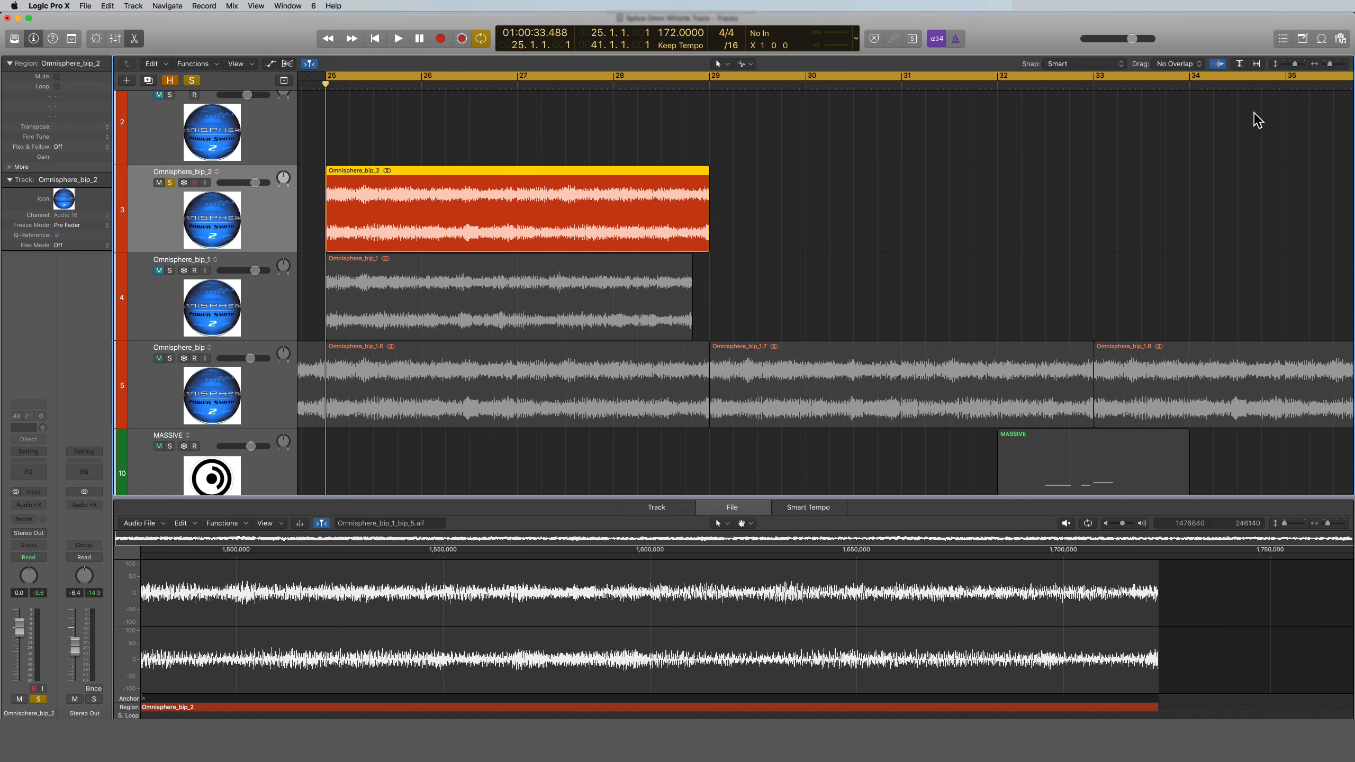
Shorten the cycle range so its right locator sits at bar 30, with the left locator kept at bar 25.
scroll(1257, 121, "right", 10)
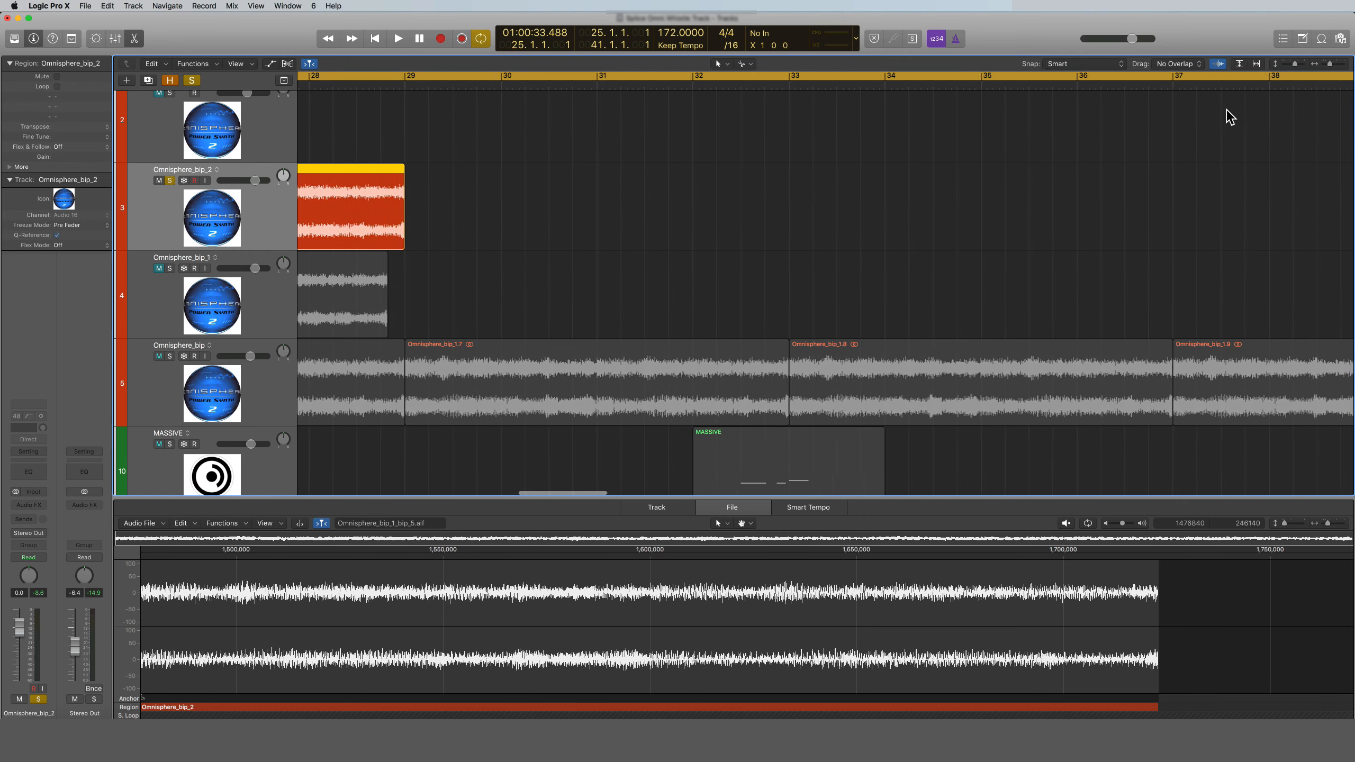
scroll(1230, 118, "right", 12)
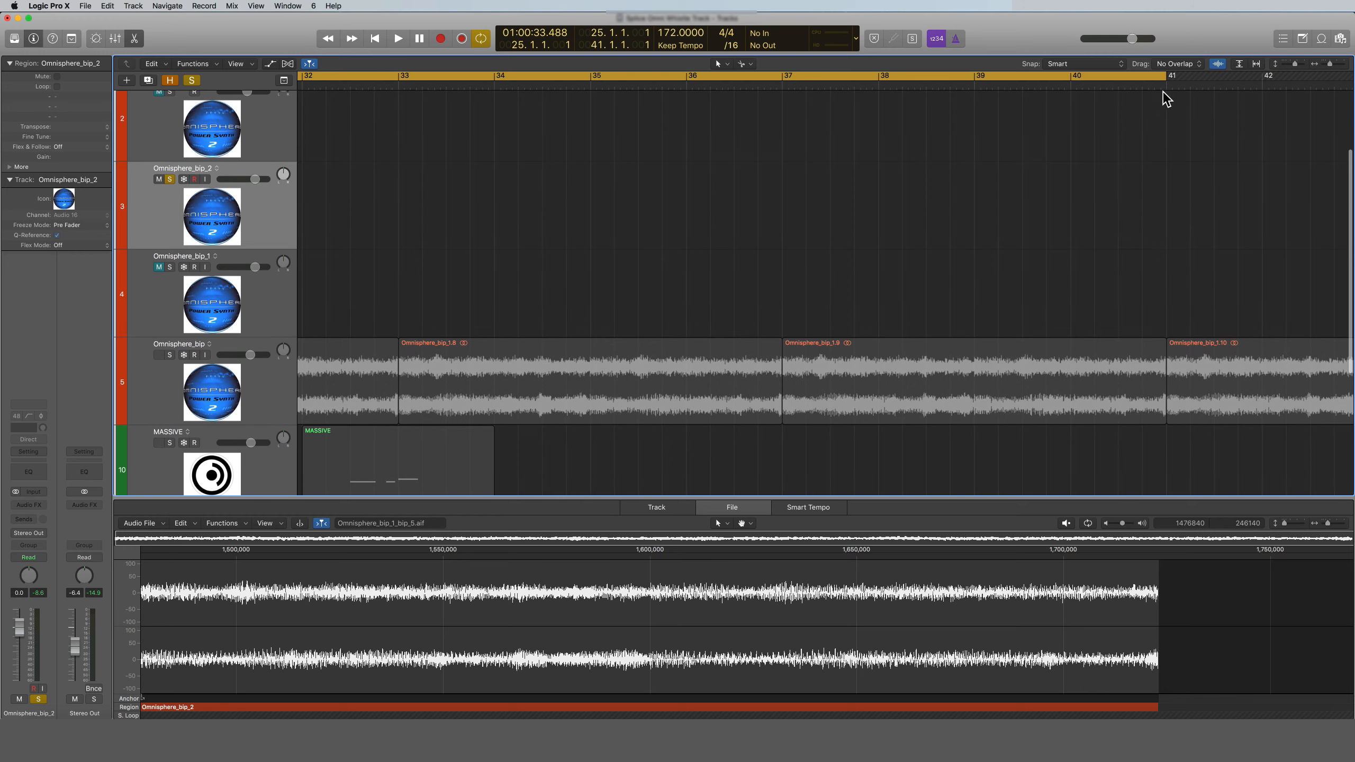
left_click_drag(1164, 77, 347, 152)
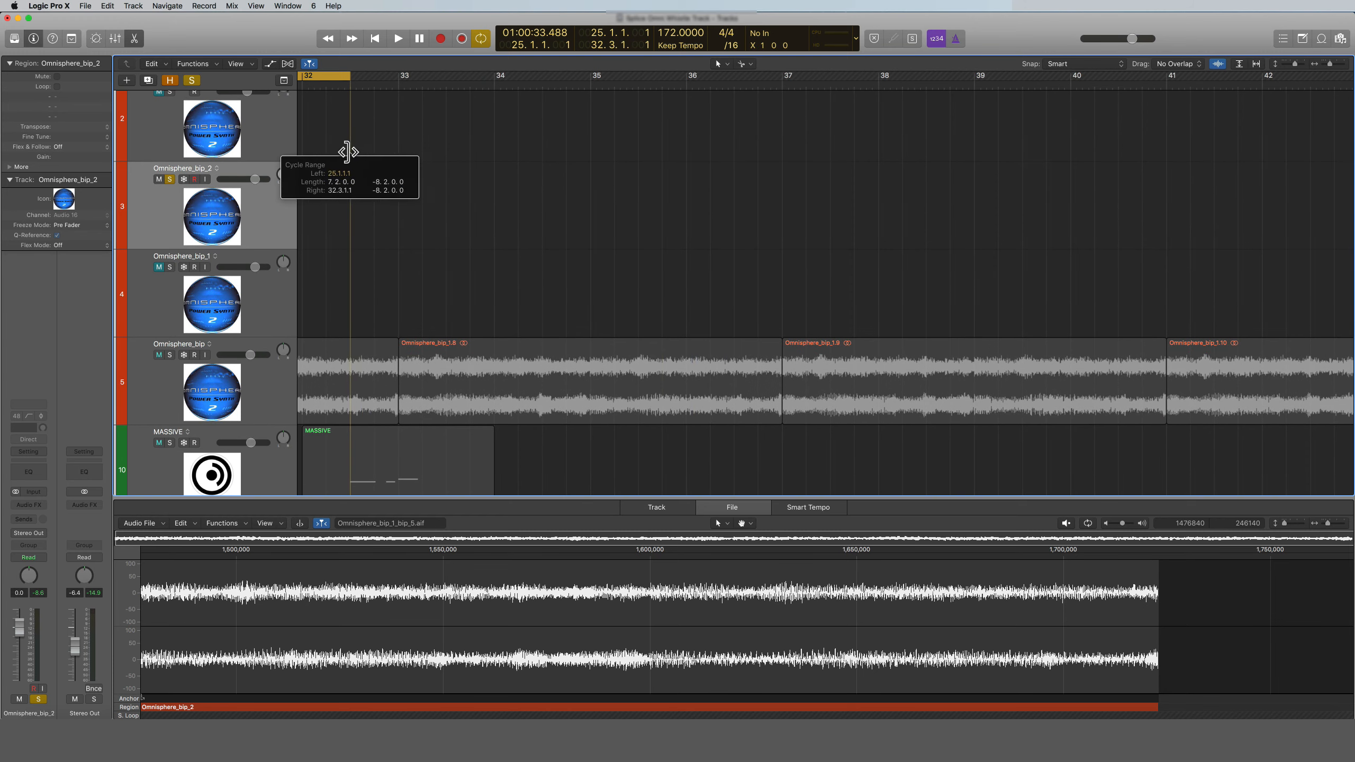
scroll(471, 163, "left", 10)
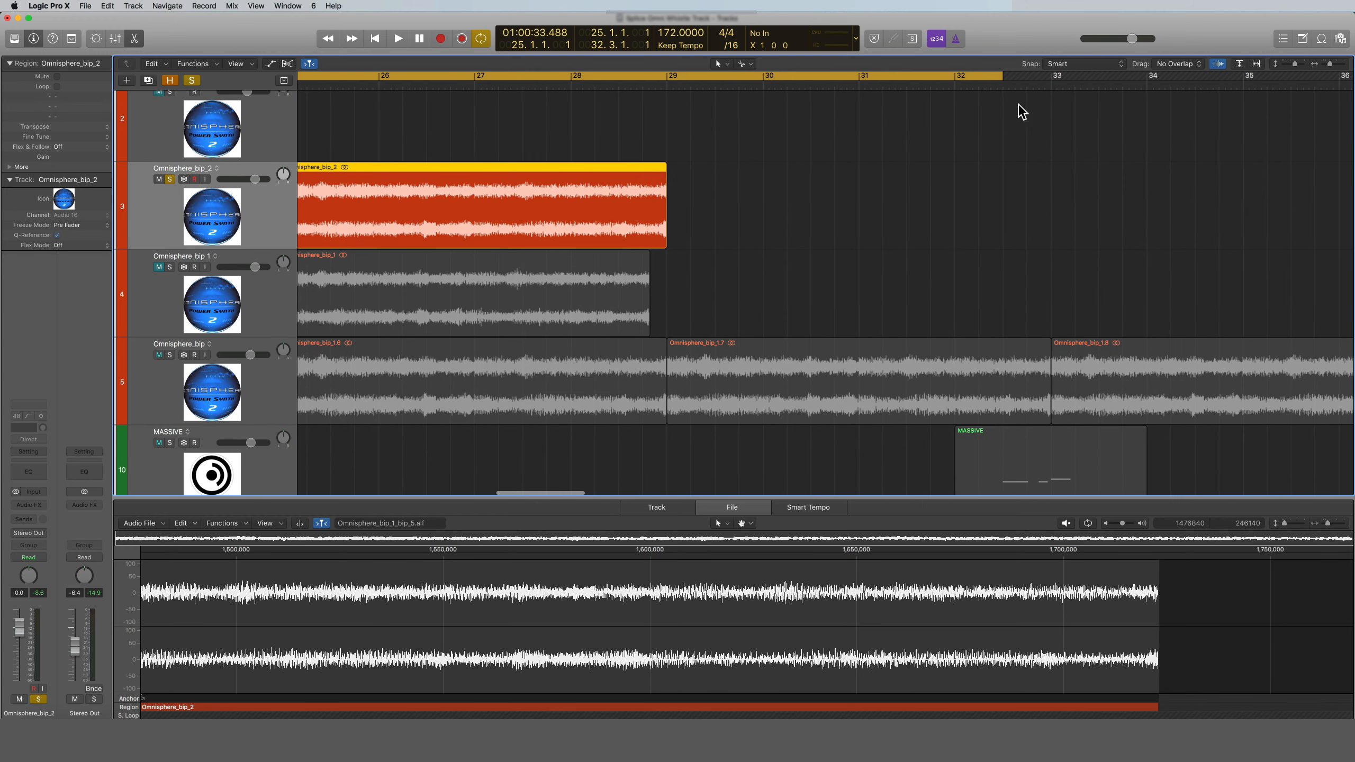
left_click_drag(1004, 76, 761, 80)
scroll(679, 210, "left", 5)
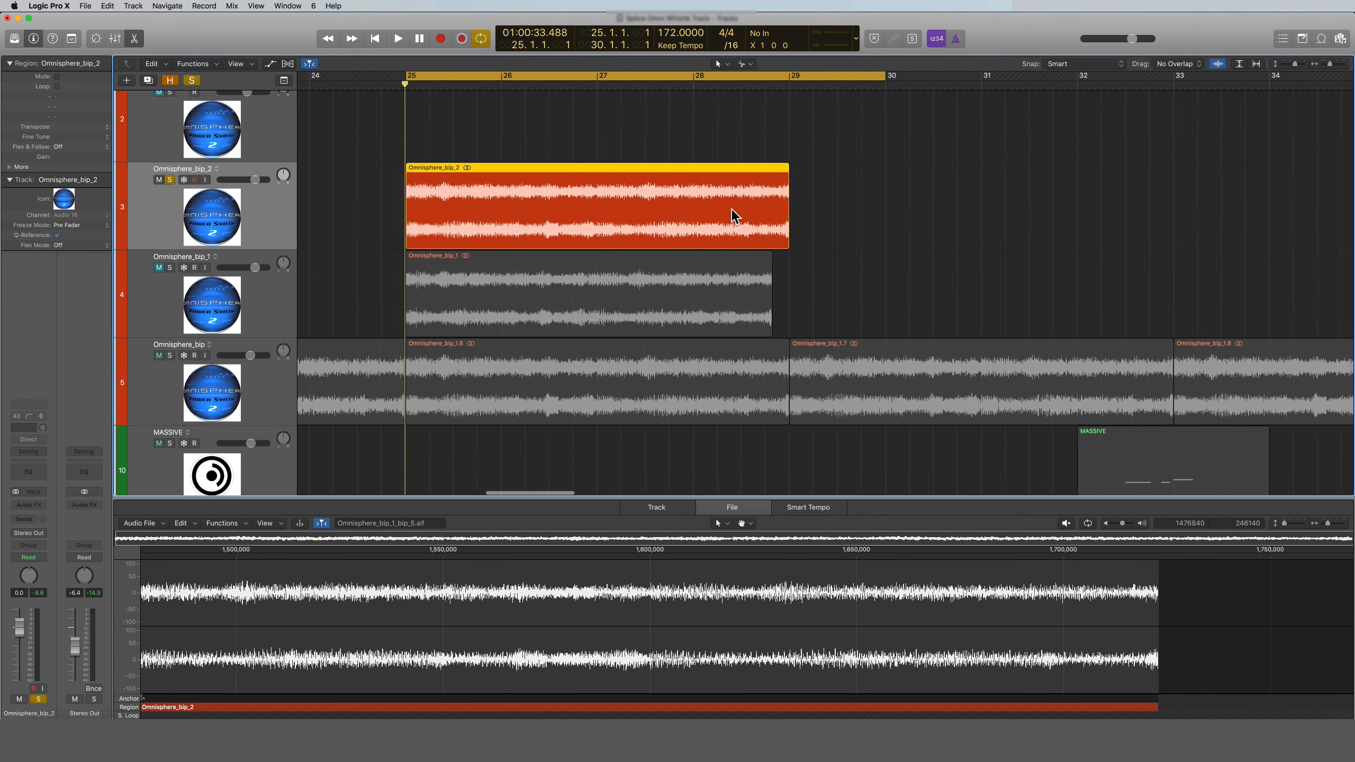
Time-stretch the Omnisphere_bip_2 region to the locators, play the result and undo the stretch.
left_click_drag(764, 212, 764, 212)
scroll(764, 211, "left", 1)
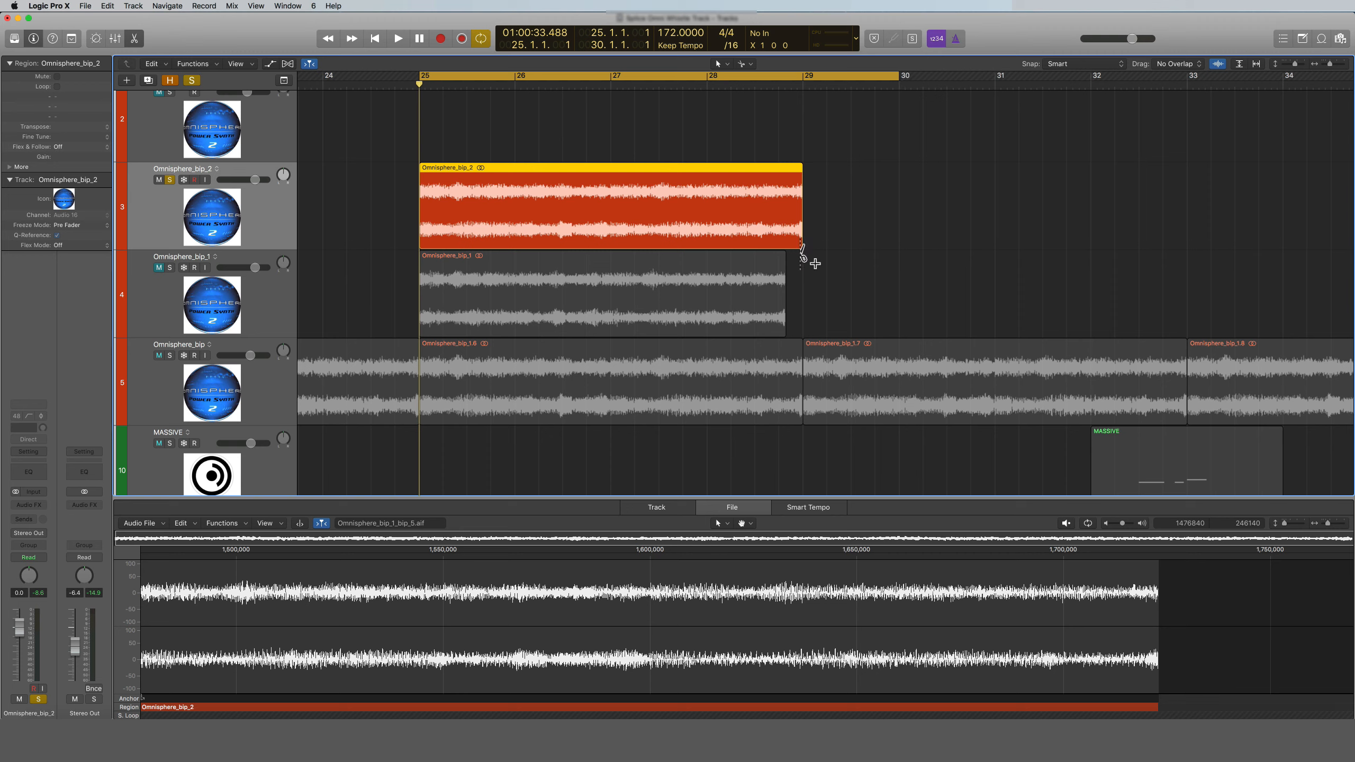
key("super+alt+l")
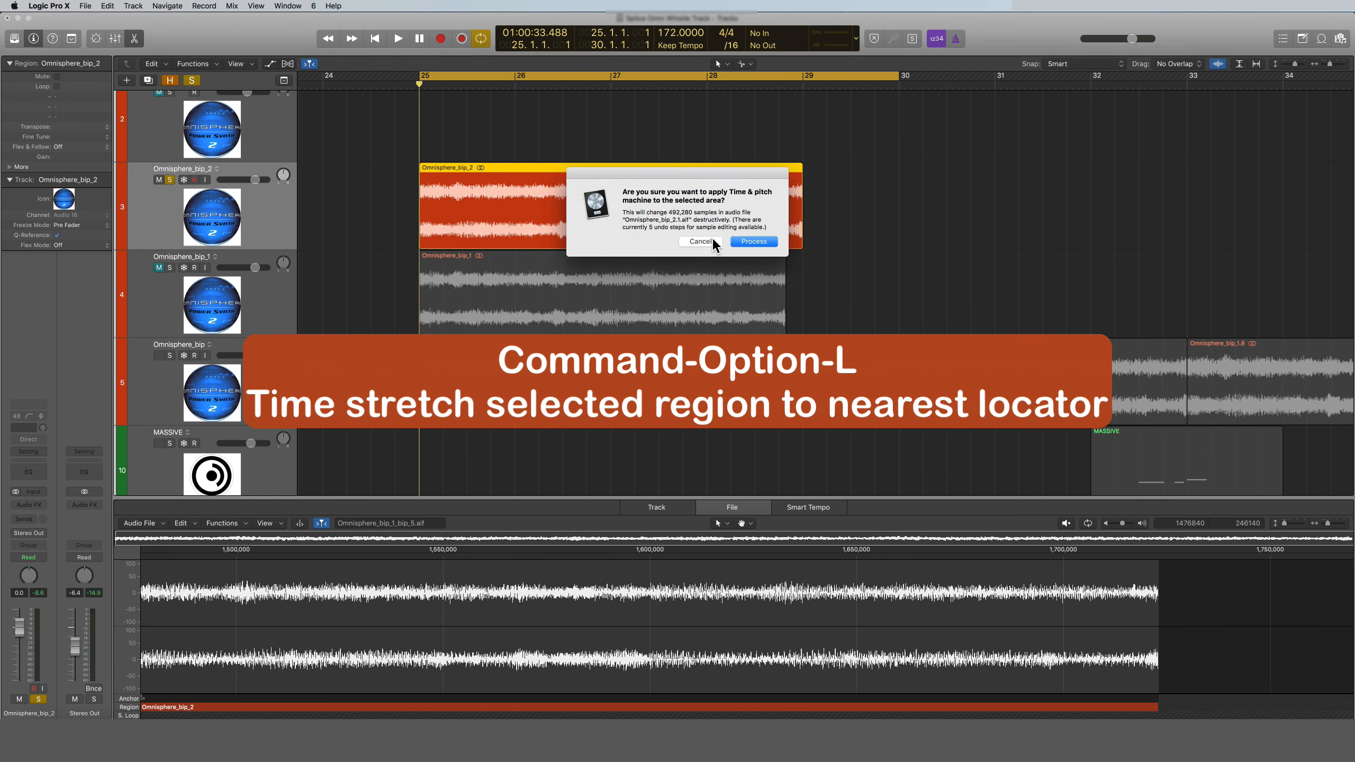
left_click(753, 241)
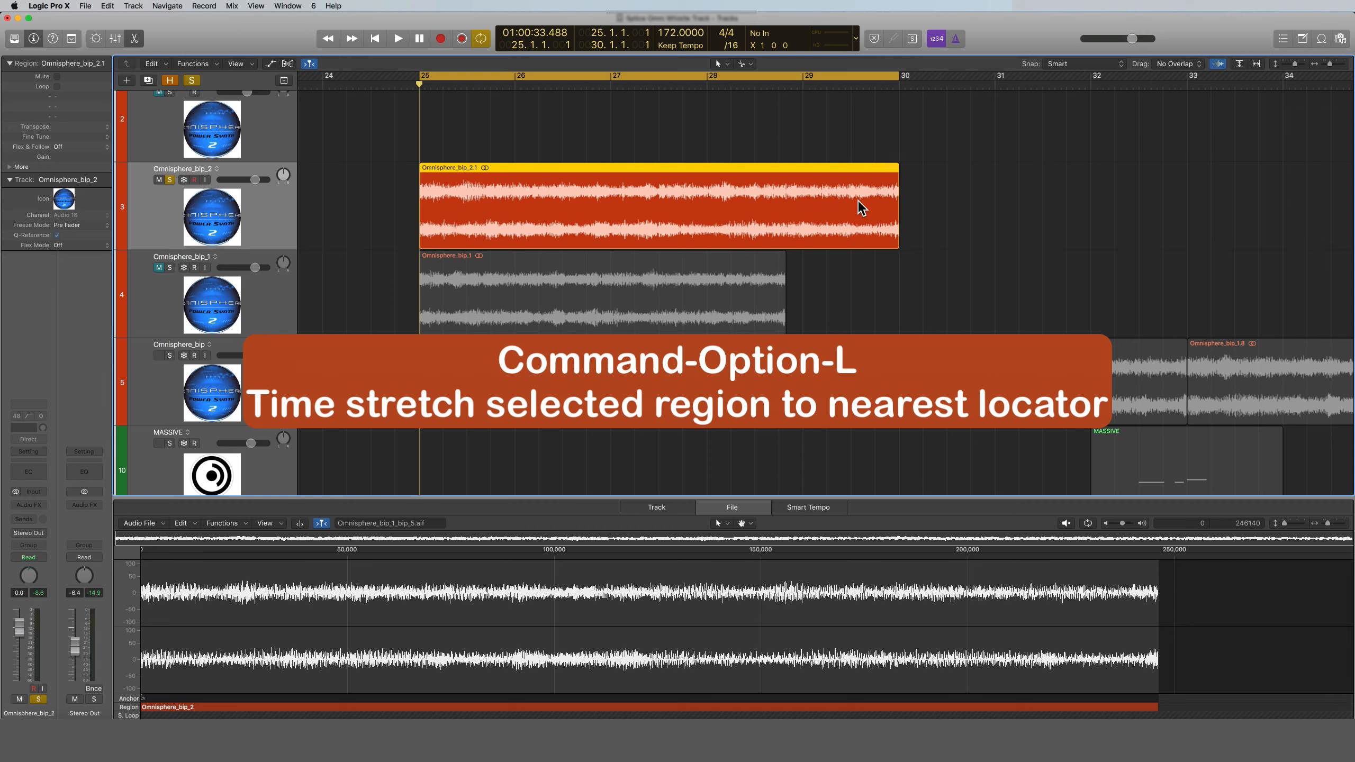
key("space")
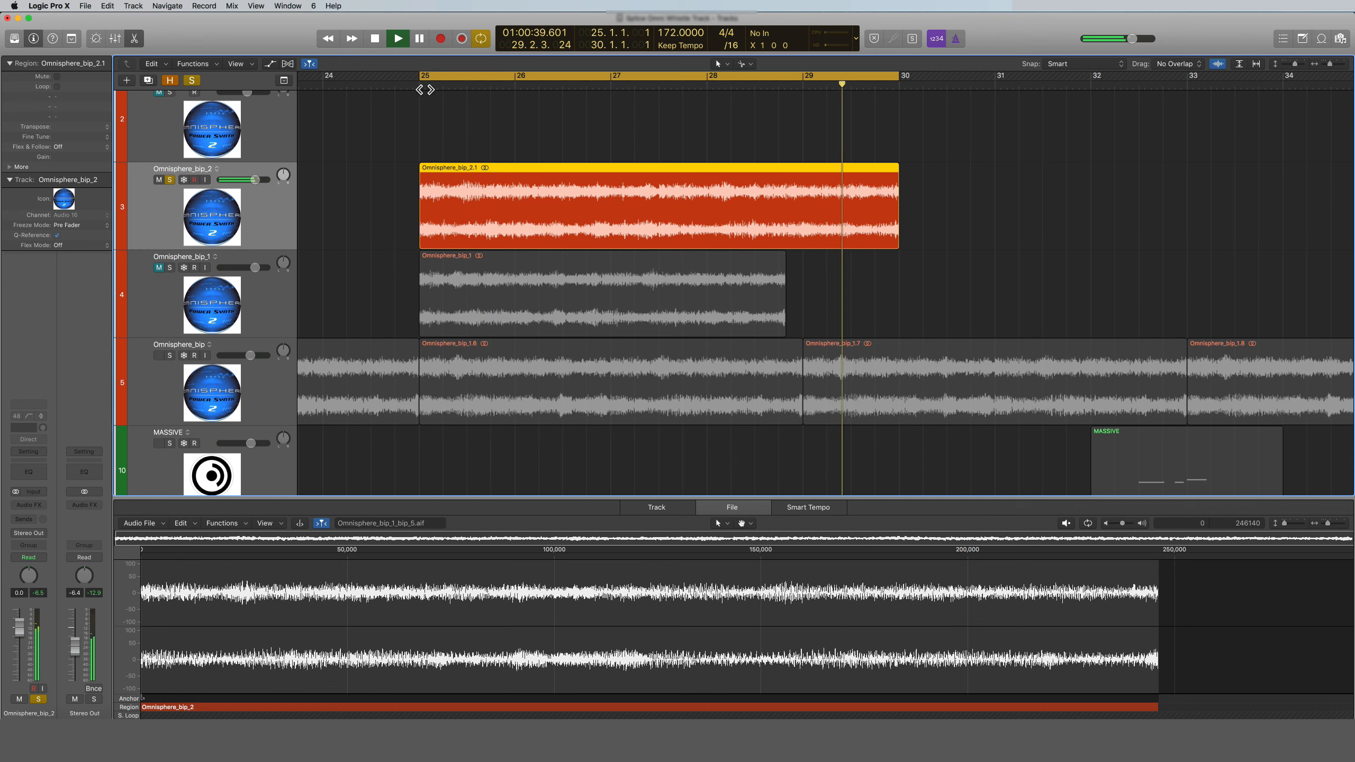
key("space")
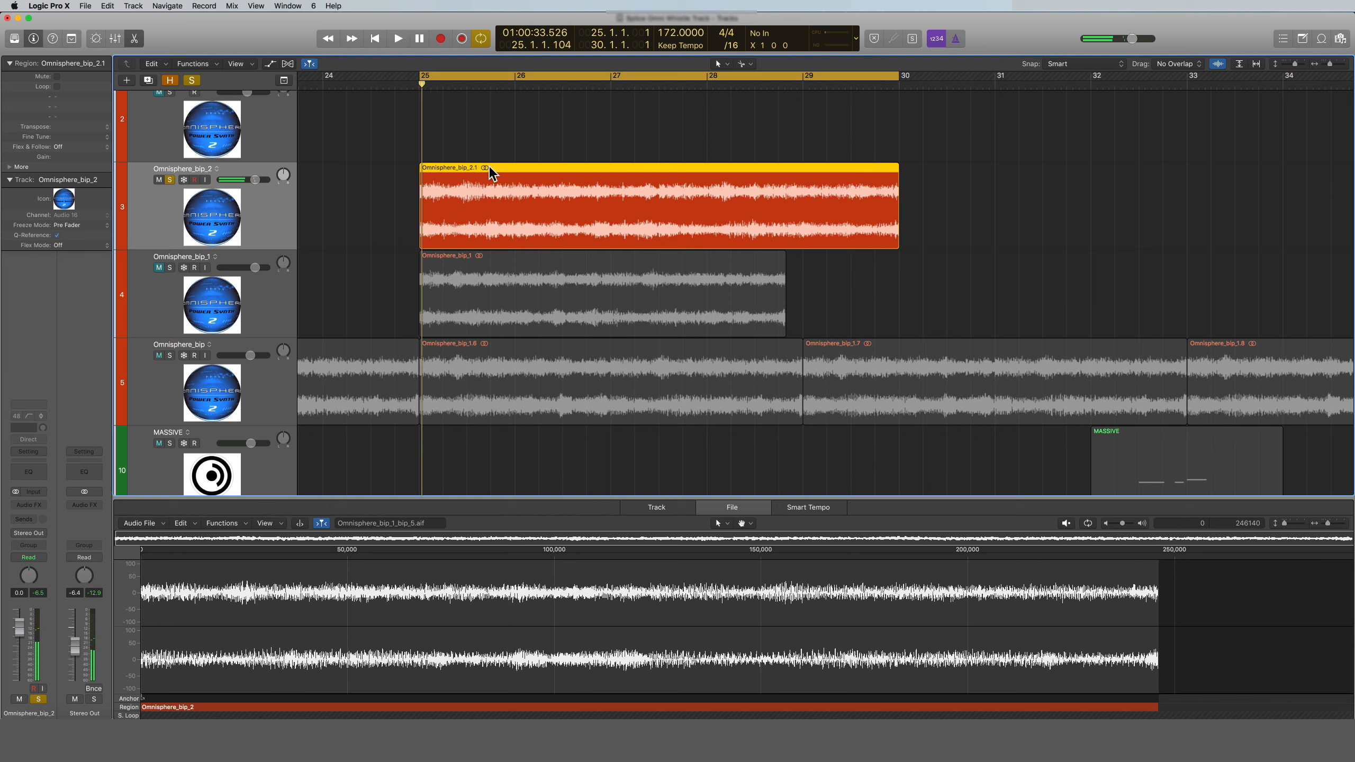
key("super+z")
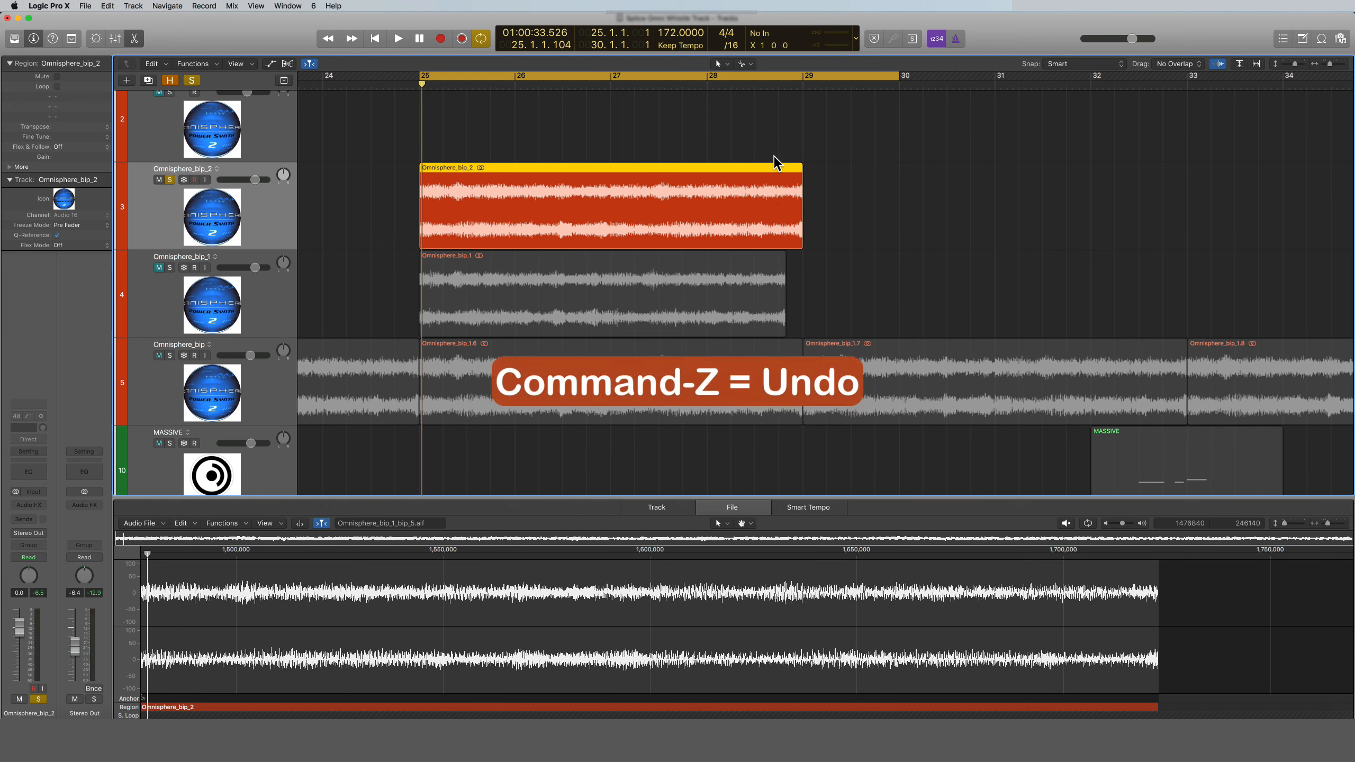
Trim the end of the Omnisphere_bip_2 region to match the Omnisphere_bip_1 region below, and time-stretch it to the nearest bar.
left_click_drag(795, 235, 784, 239)
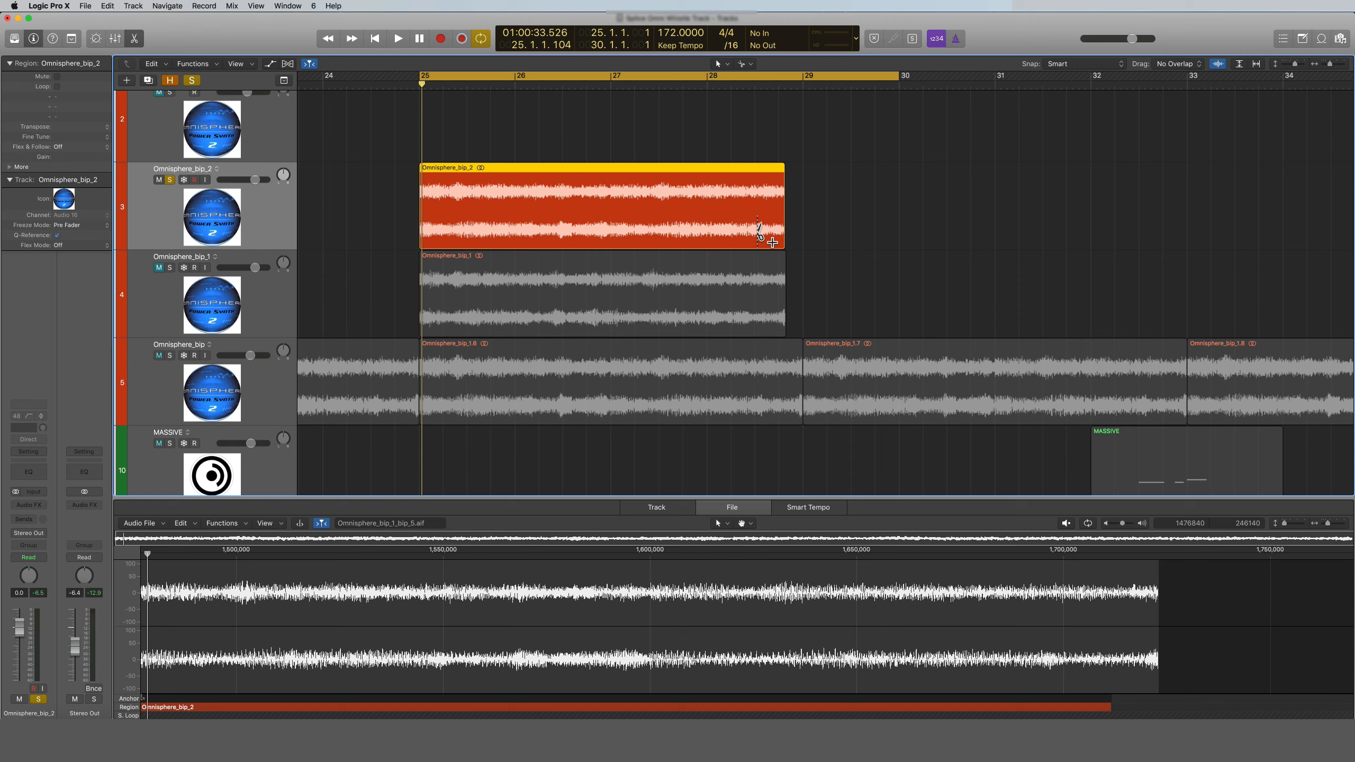
key("alt+super+b")
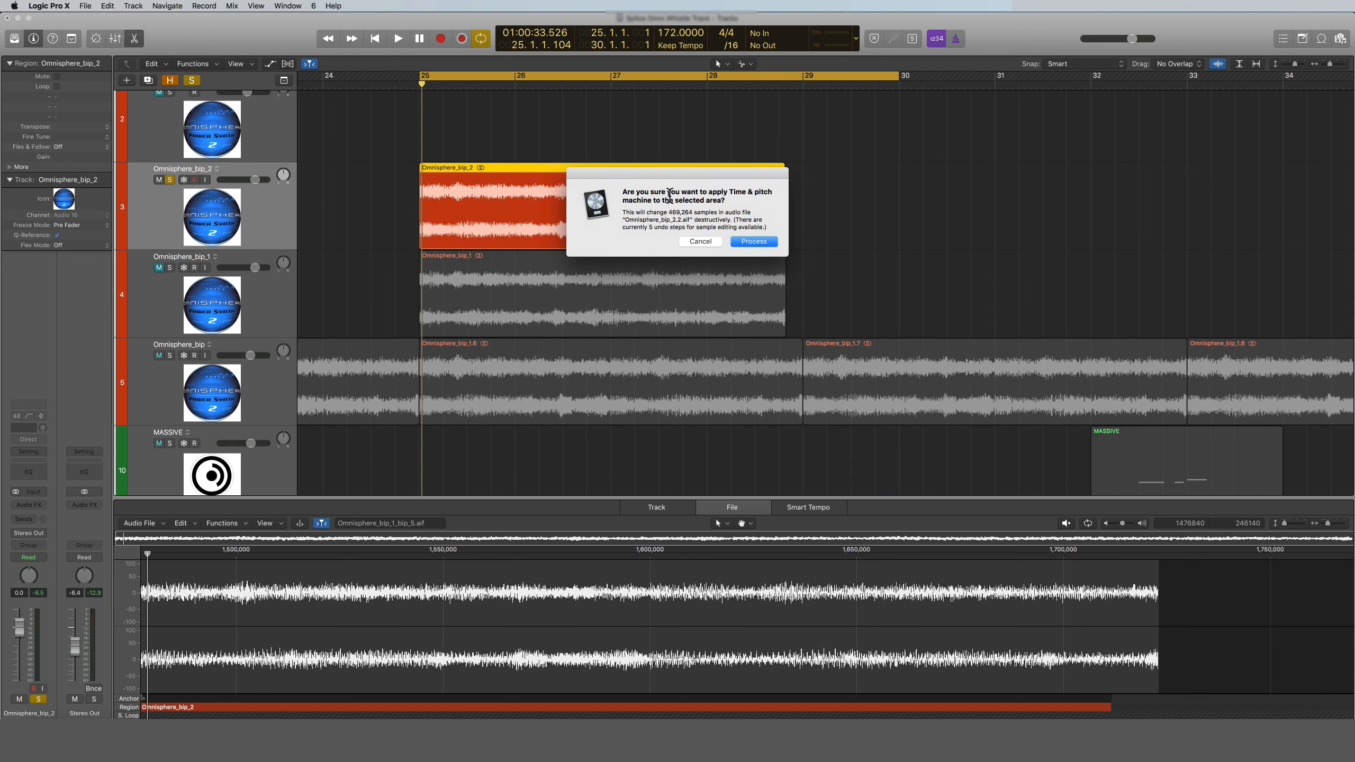
left_click(754, 241)
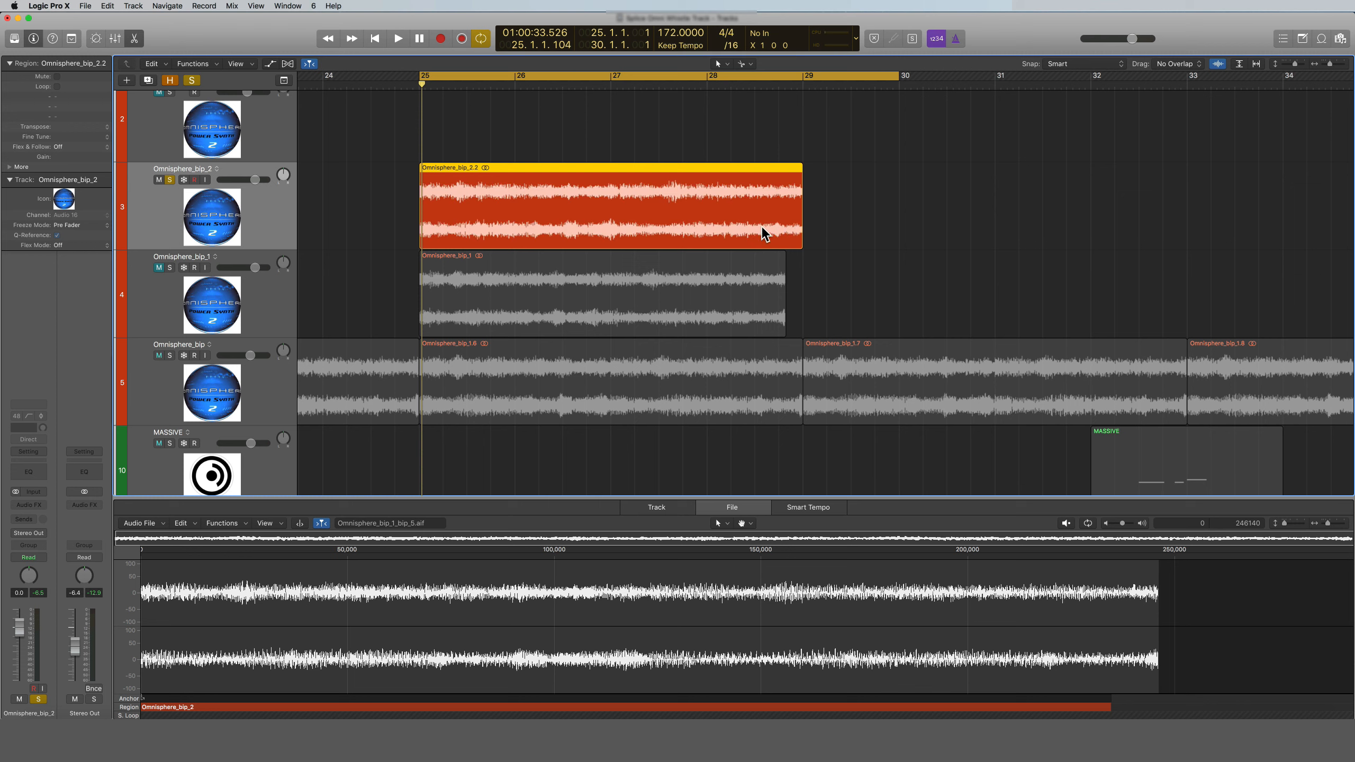